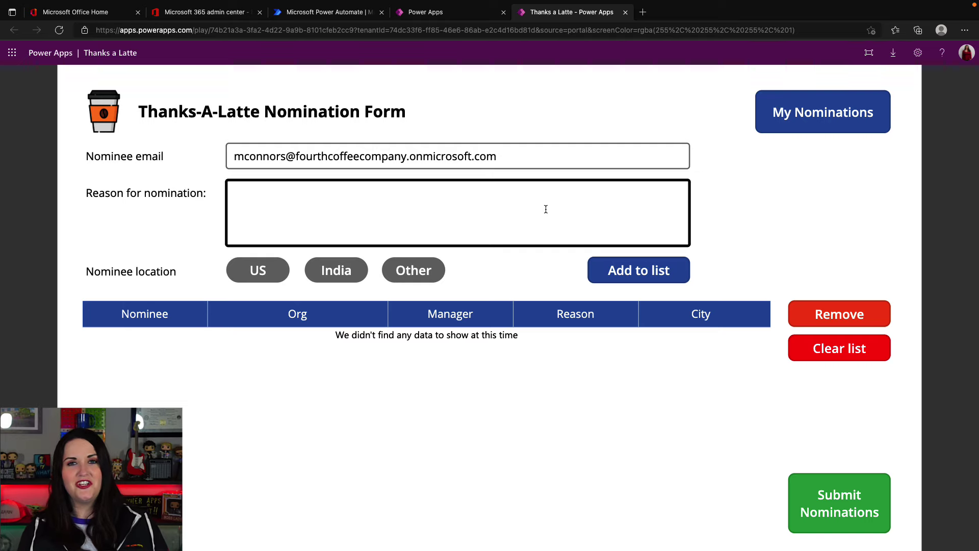
# - Submit the nomination and open the records of the Thanks a Latte Nomination table in Power Apps
pyautogui.click(855, 510)
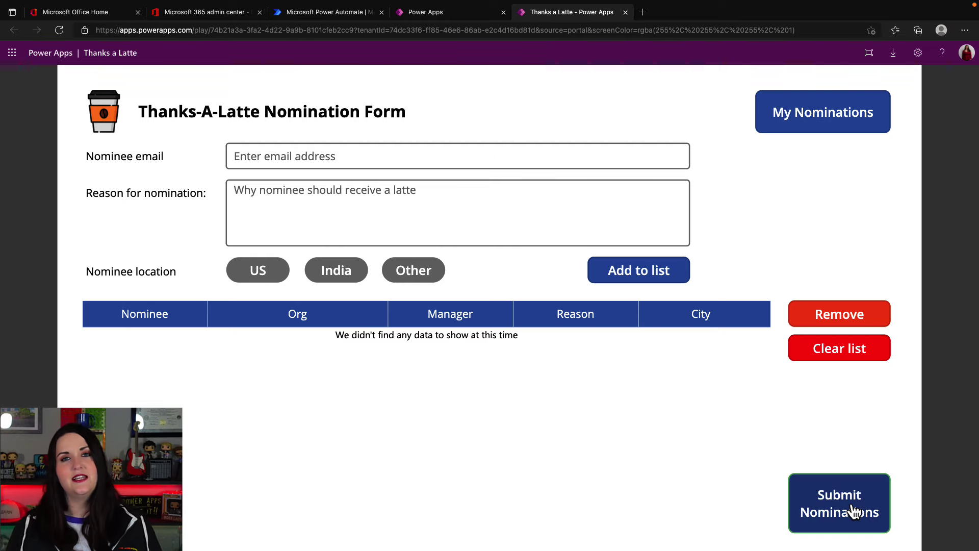
pyautogui.click(426, 12)
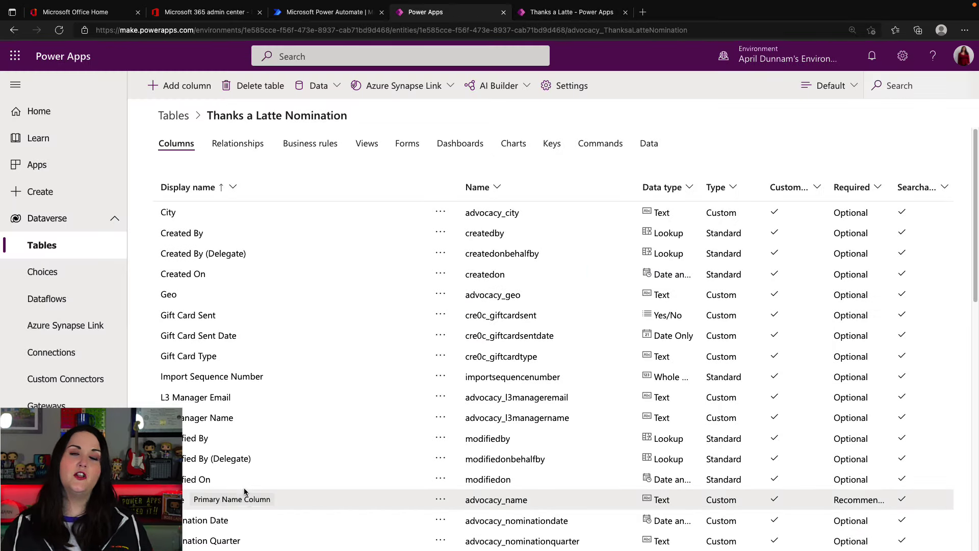
pyautogui.click(662, 146)
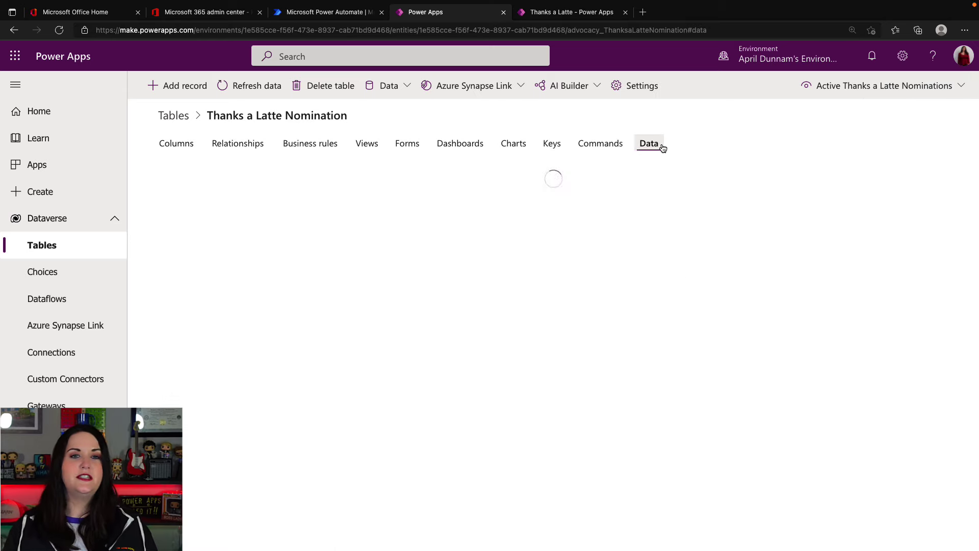
# - Return to the nomination form, add a second nominee with email, reason and India as location, and submit the nominations
pyautogui.hotkey('ctrl', 'Tab')
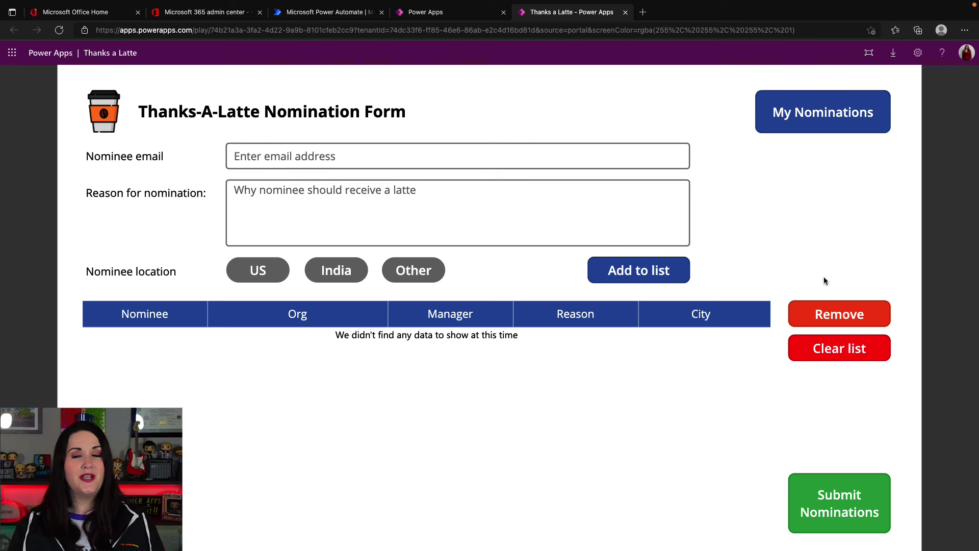
pyautogui.click(509, 151)
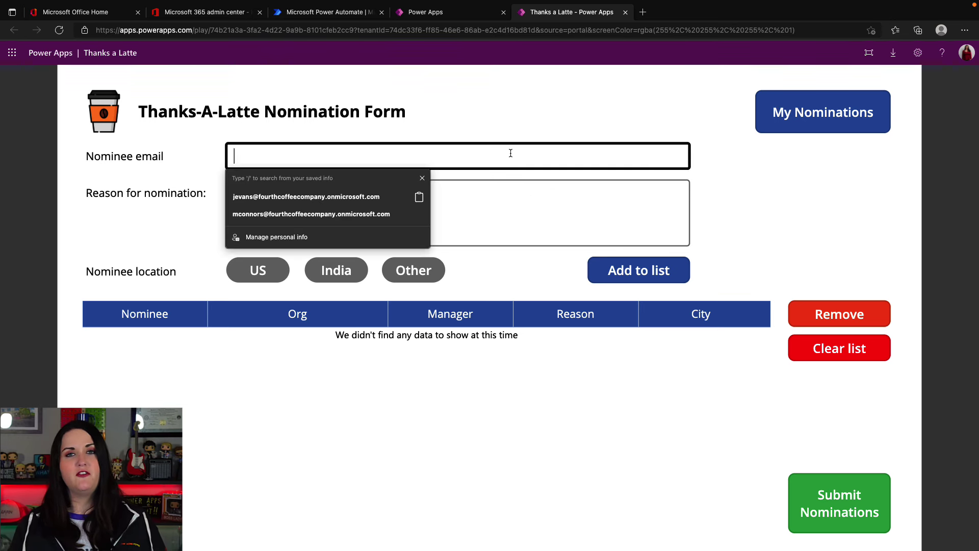
pyautogui.click(285, 192)
pyautogui.click(589, 224)
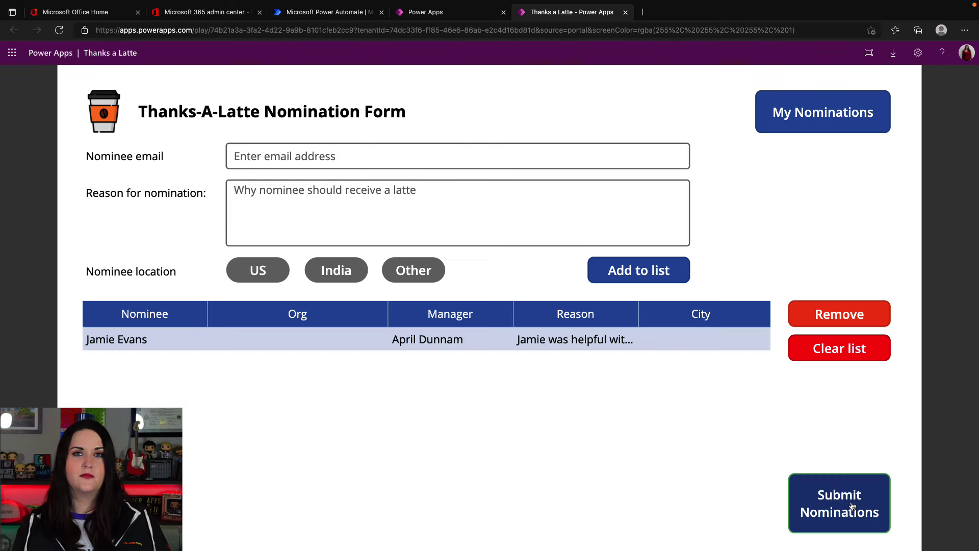
pyautogui.click(852, 505)
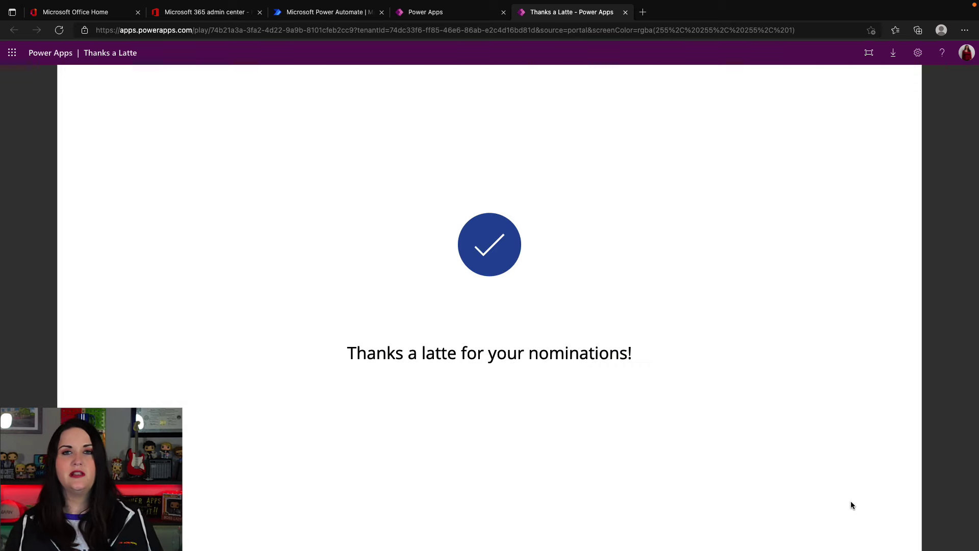
# - Switch to Power Automate, open the Thanks a Latte Quarterly Emails flow for editing, and expand its List rows action
pyautogui.click(351, 11)
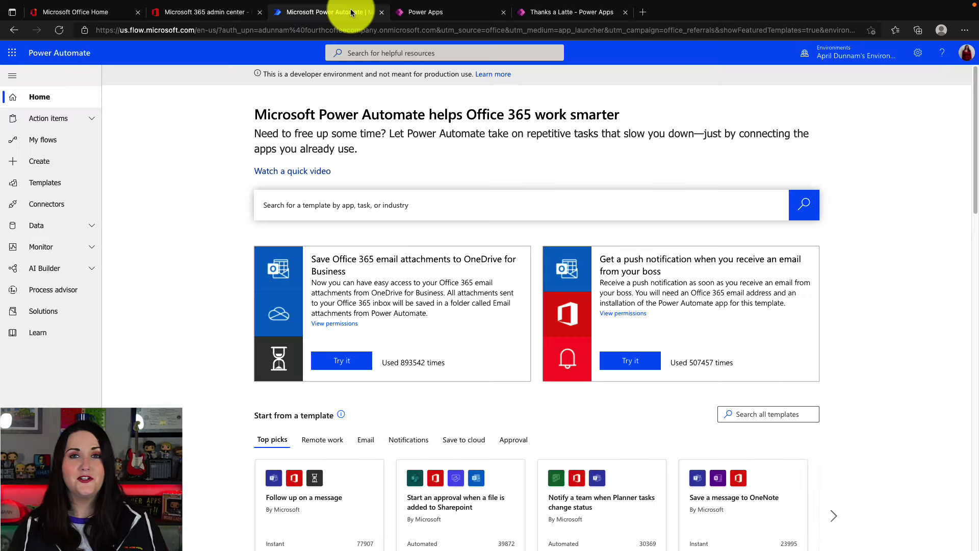
pyautogui.click(42, 145)
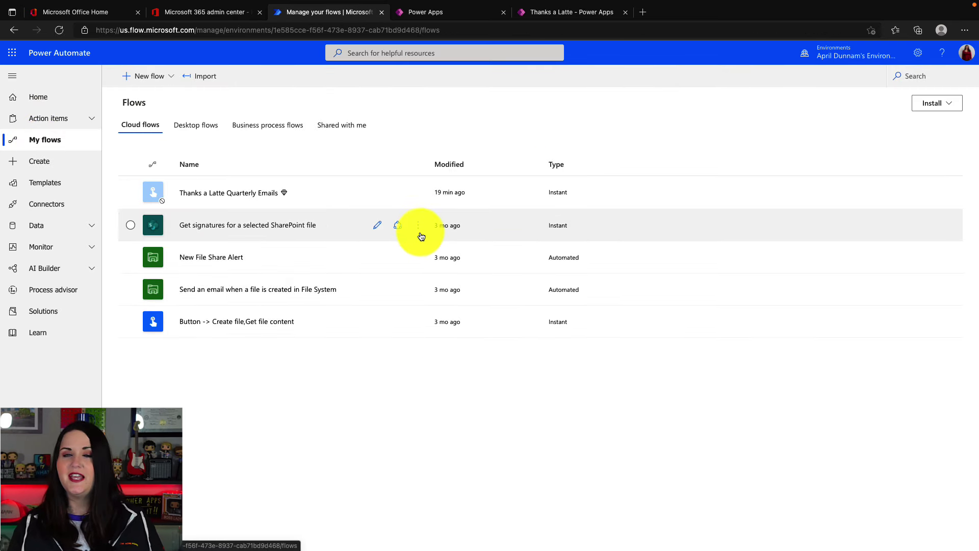
pyautogui.click(375, 192)
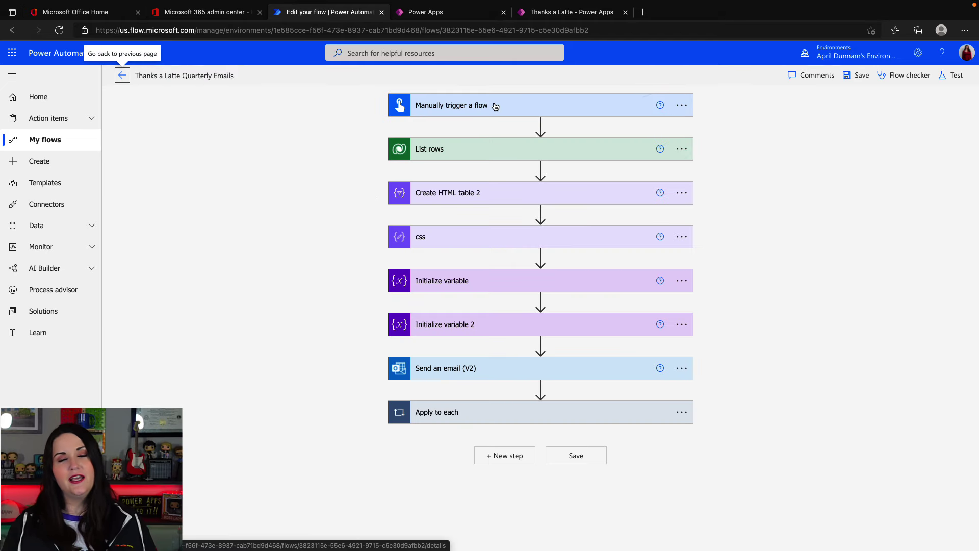
pyautogui.click(495, 106)
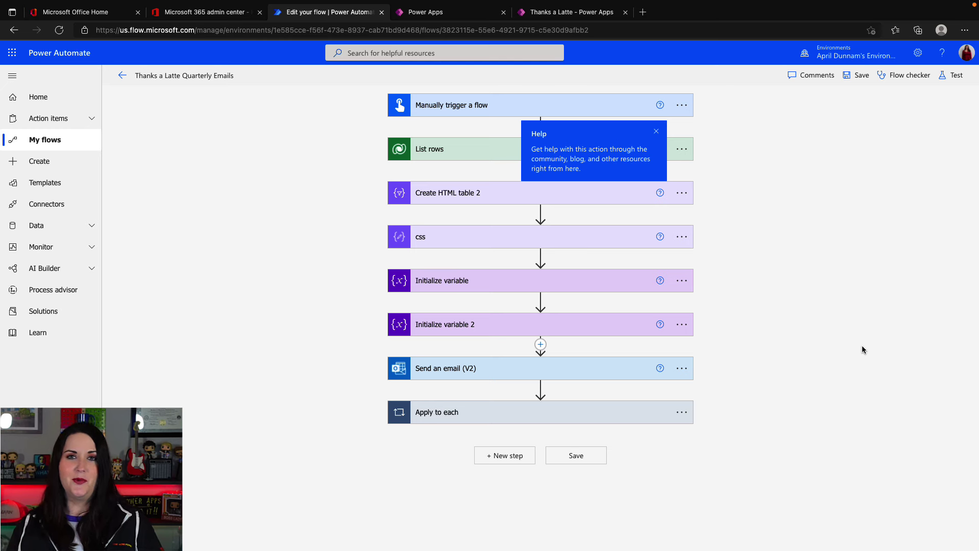
pyautogui.click(862, 349)
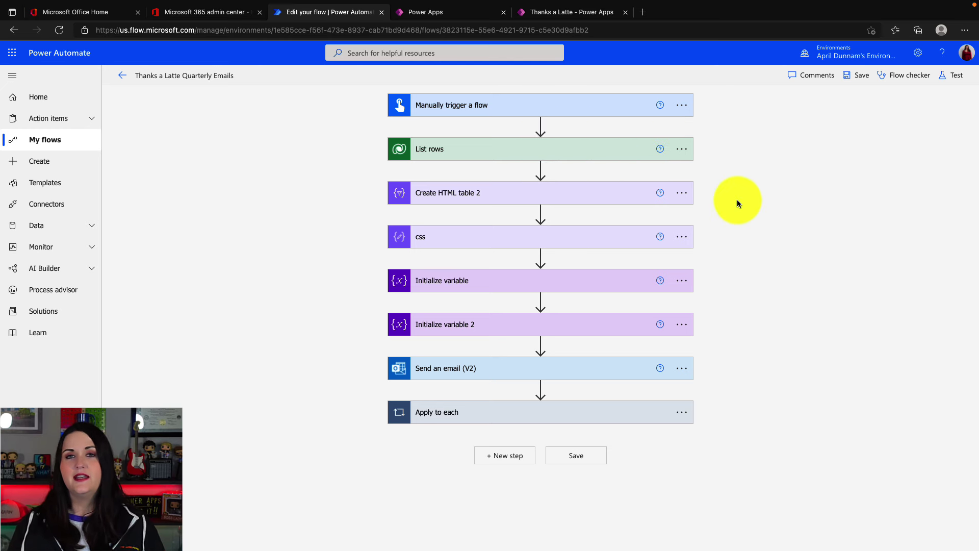
pyautogui.click(553, 151)
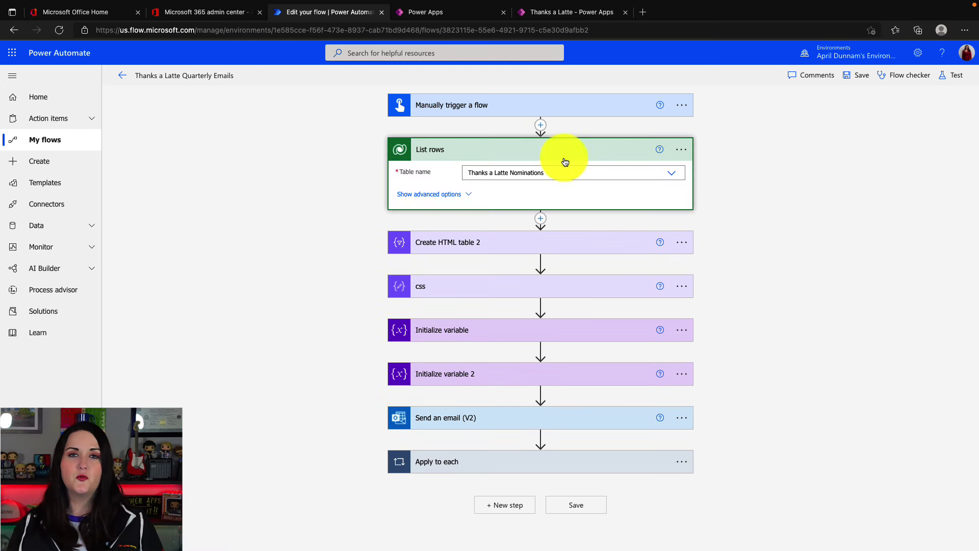
pyautogui.click(540, 126)
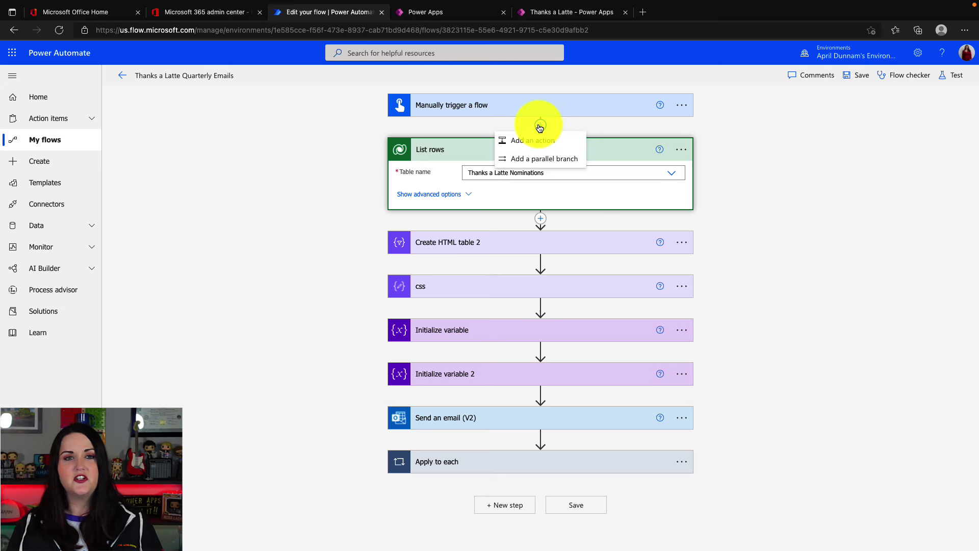
pyautogui.click(565, 142)
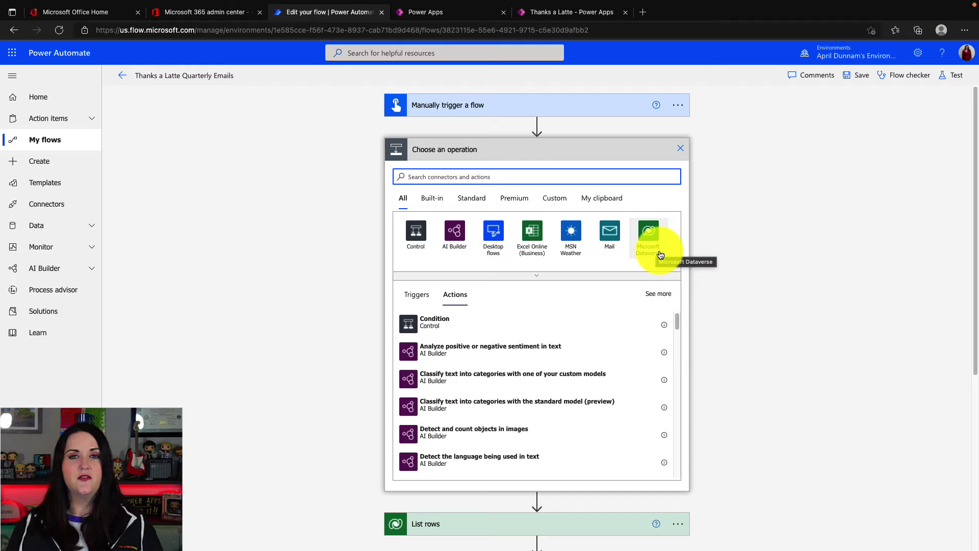
pyautogui.click(660, 253)
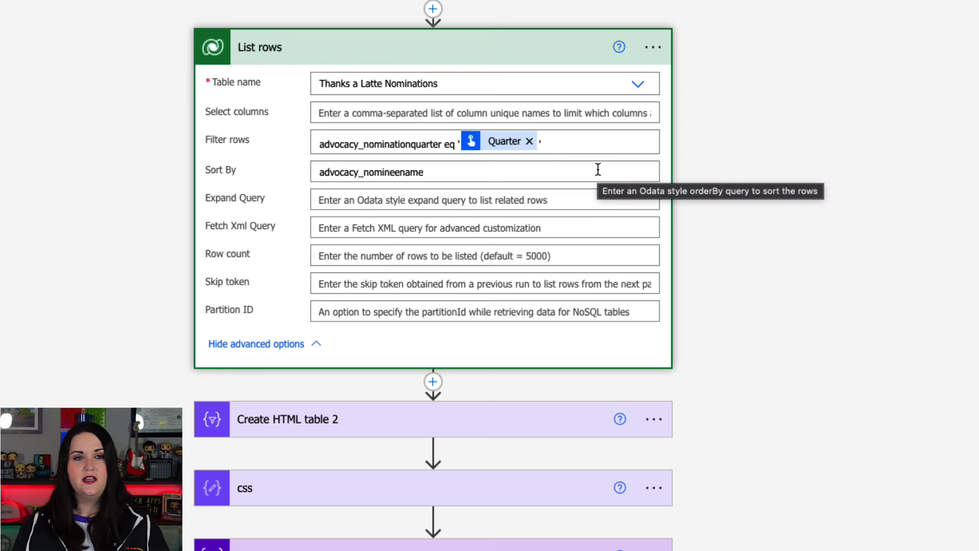
# - Review the List rows filter expression with its Quarter dynamic content and the sort column
pyautogui.click(601, 139)
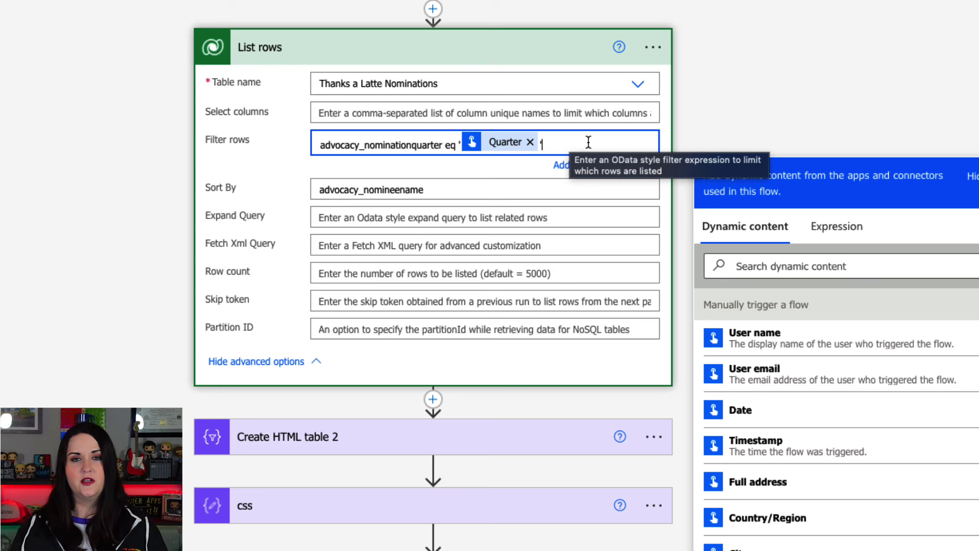
pyautogui.scroll(-4, 916, 482)
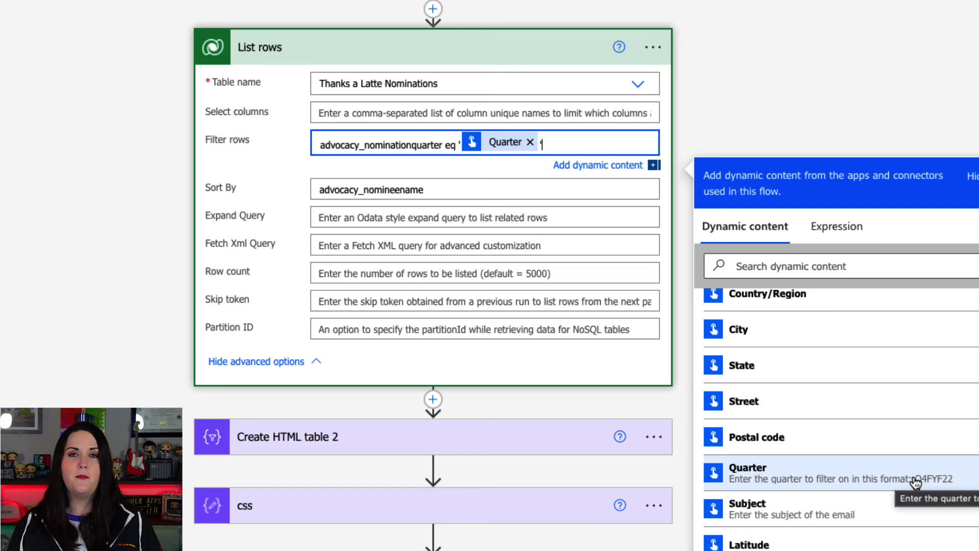
pyautogui.click(610, 193)
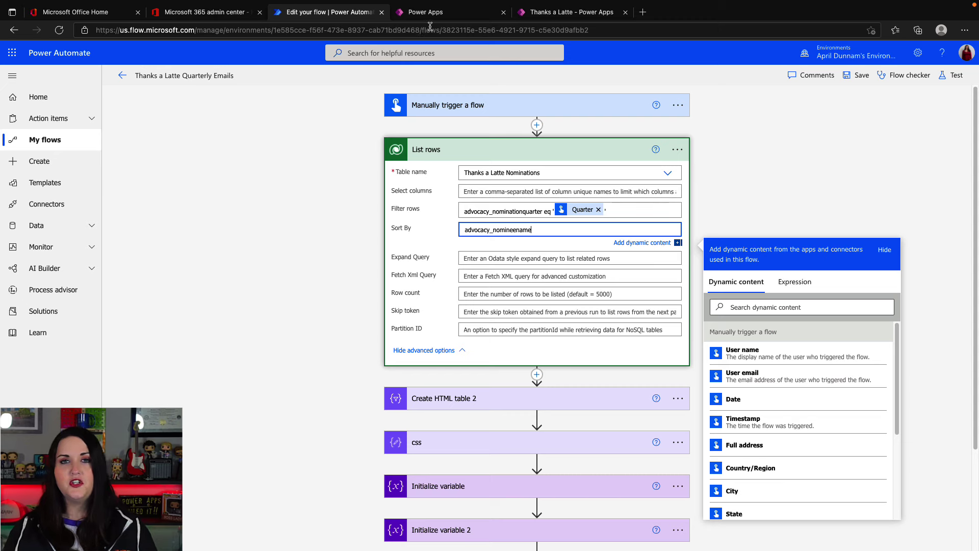
# - Switch to Power Apps and look through the logical column names of the Thanks a Latte Nomination table
pyautogui.click(439, 12)
pyautogui.click(177, 144)
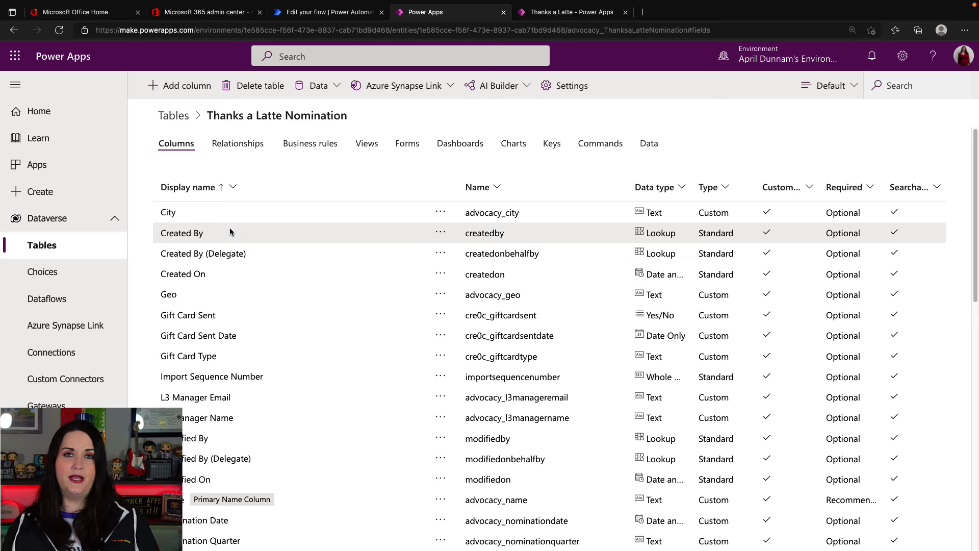
pyautogui.scroll(-1, 512, 308)
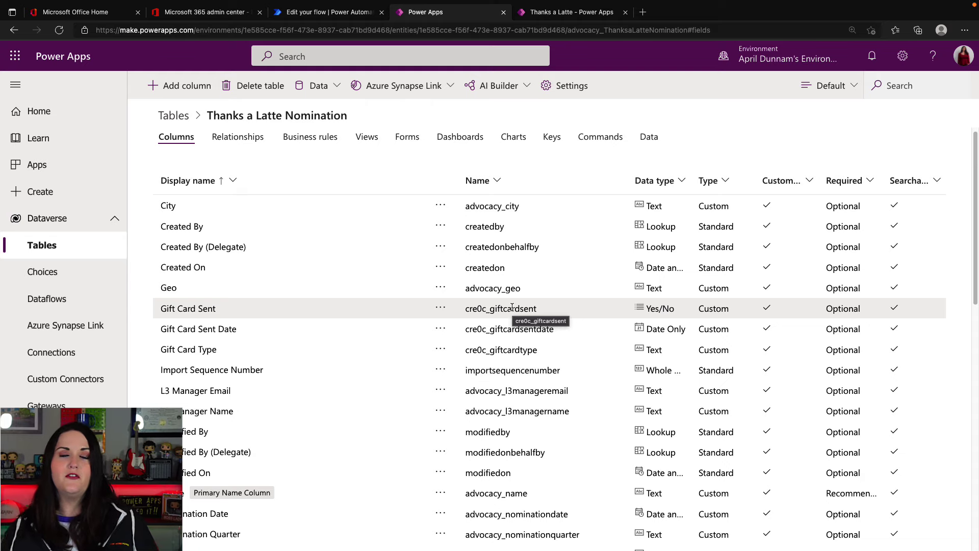
pyautogui.scroll(-5, 515, 316)
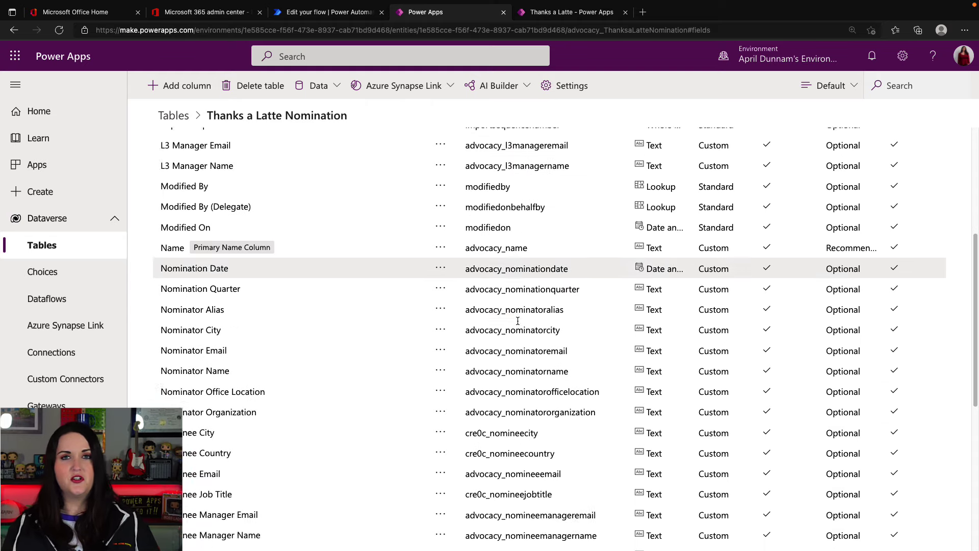
pyautogui.scroll(-3, 518, 320)
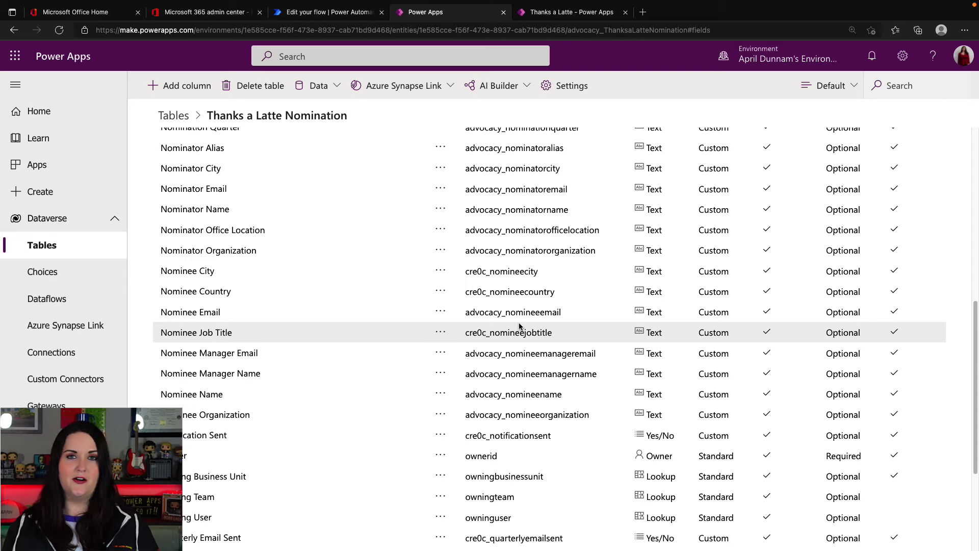
# - Show the nomination table's records, widen the Nomination Quarter column, and check the format of its values
pyautogui.scroll(9, 561, 291)
pyautogui.click(647, 146)
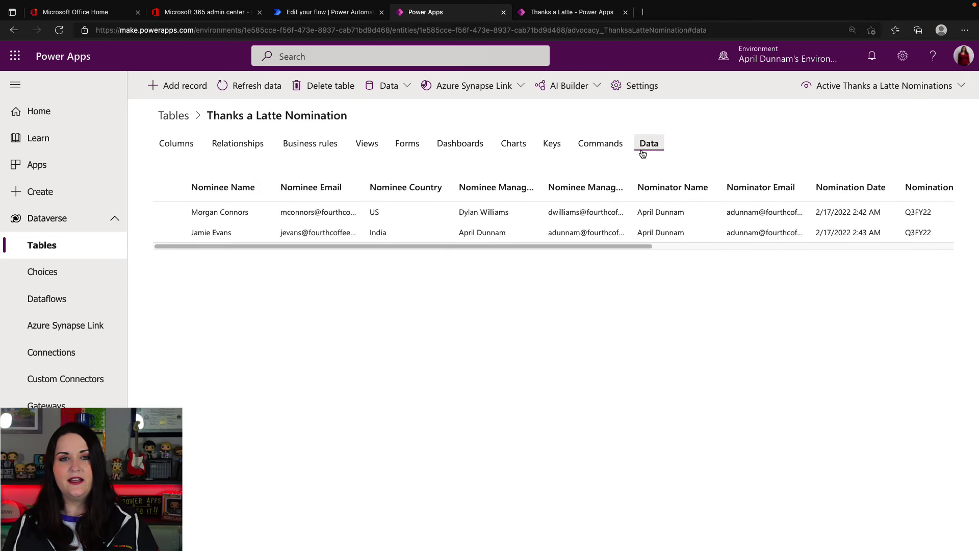
pyautogui.moveTo(448, 246); pyautogui.dragTo(626, 254)
pyautogui.moveTo(704, 186); pyautogui.dragTo(767, 186)
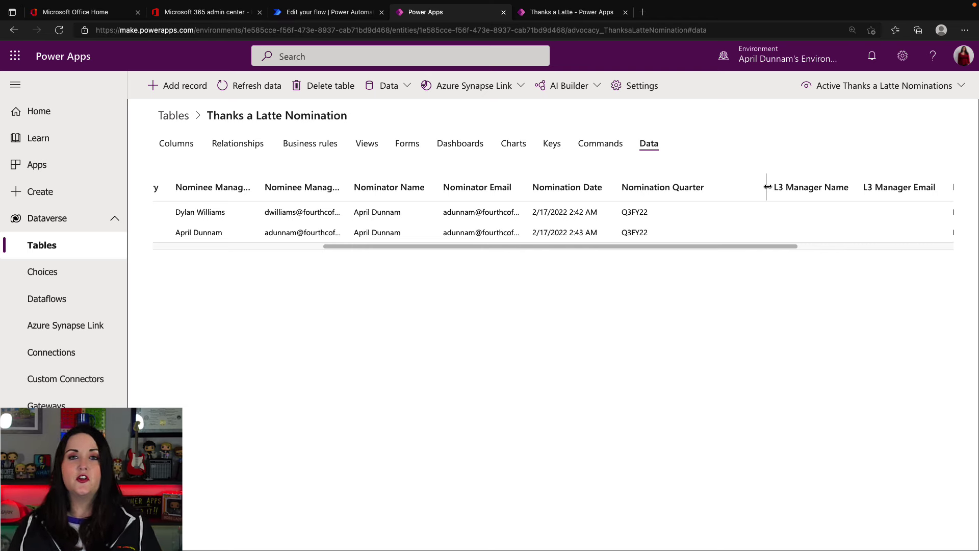
pyautogui.doubleClick(635, 211)
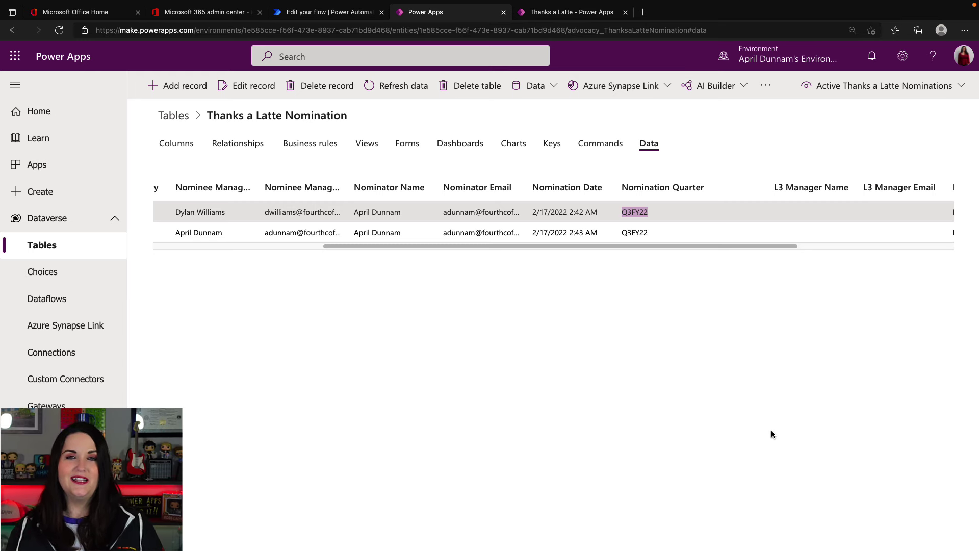
# - Return to the flow in Power Automate and expand the Create HTML table 2 action
pyautogui.hotkey('ctrl', 'shift', 'Tab')
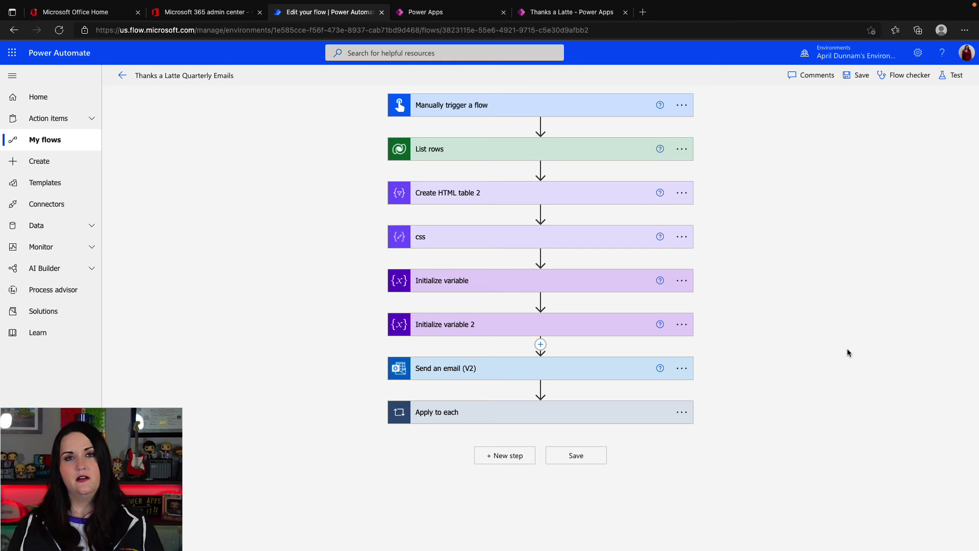
pyautogui.click(619, 192)
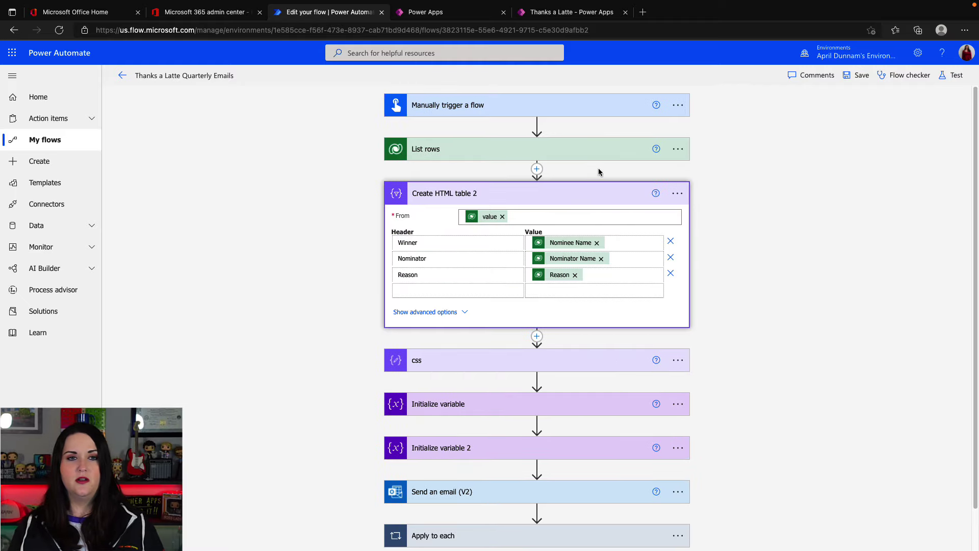
pyautogui.click(537, 169)
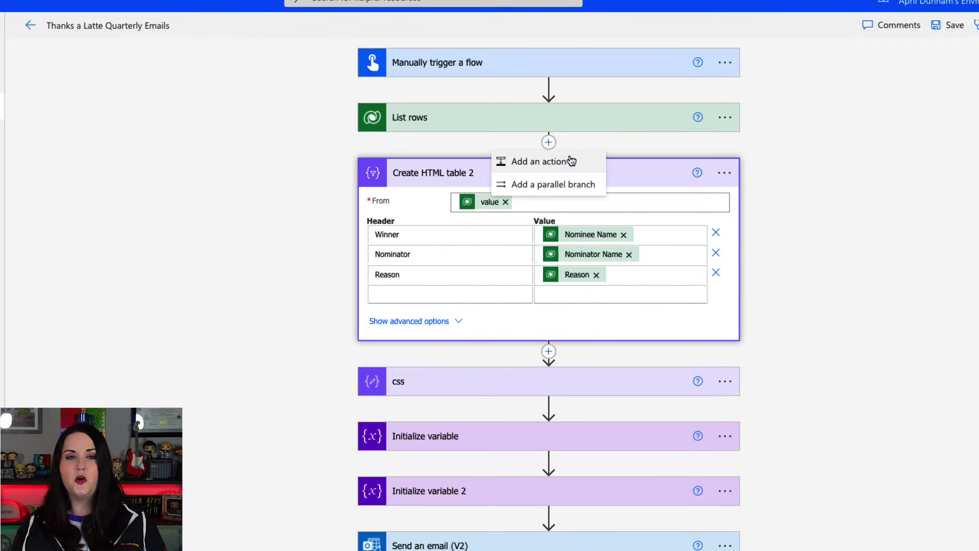
pyautogui.click(572, 161)
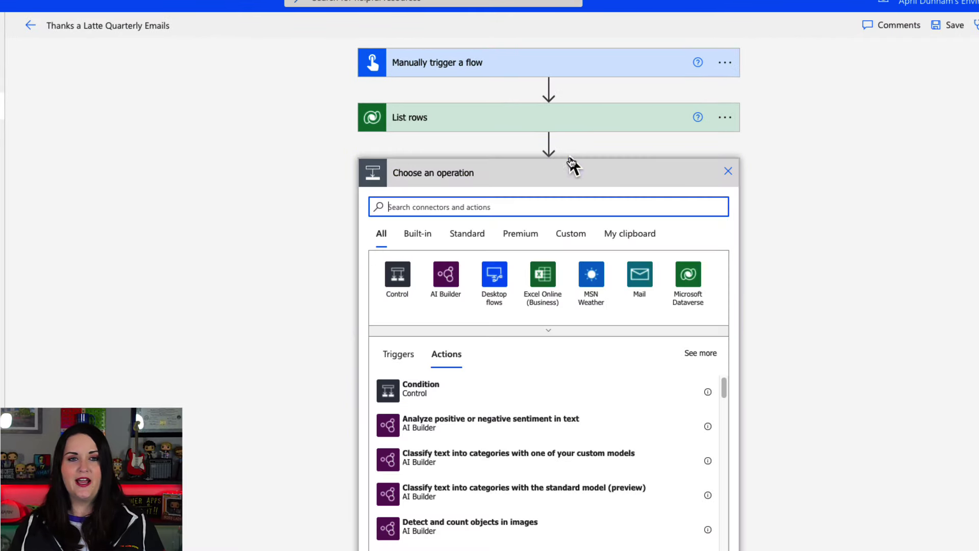
pyautogui.write('table')
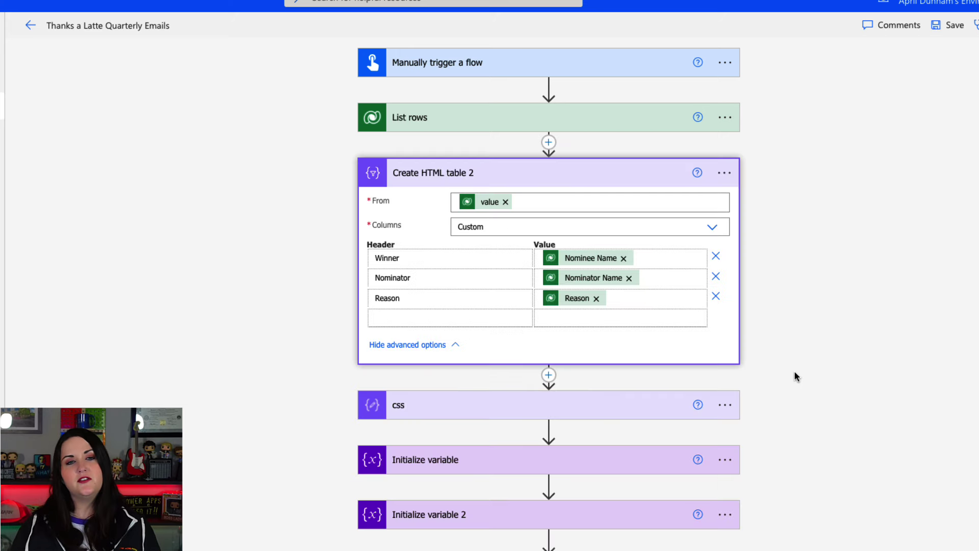
# - Review the source list, column mode options and header rows of the Create HTML table 2 action
pyautogui.click(620, 202)
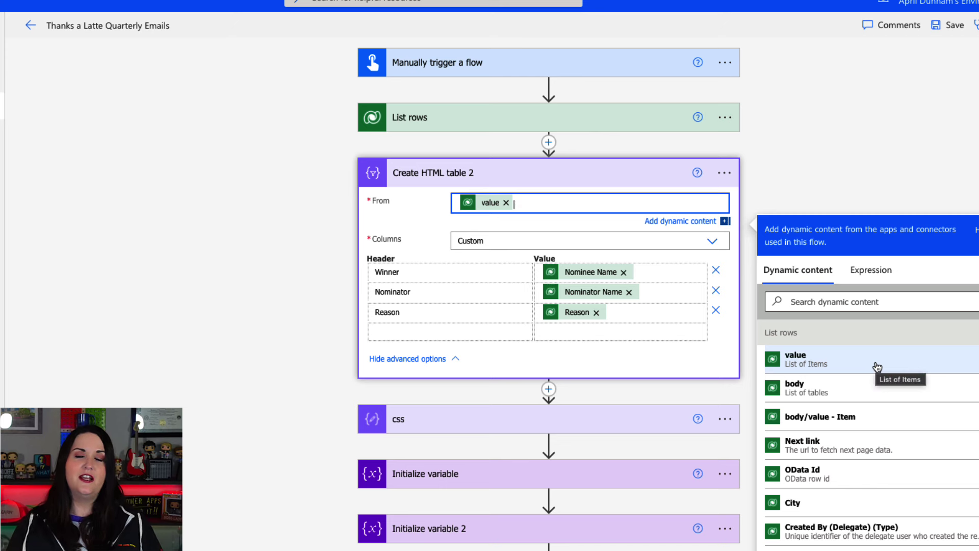
pyautogui.click(719, 241)
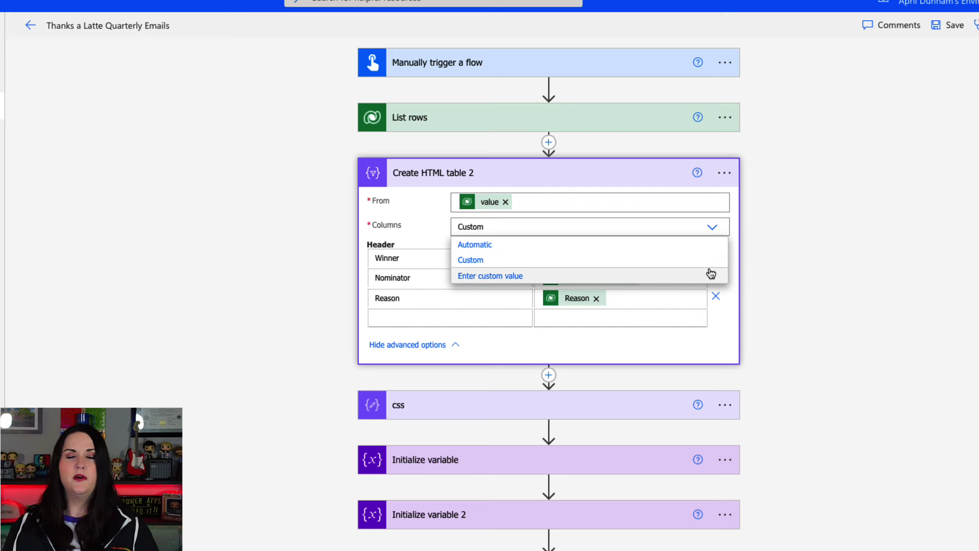
pyautogui.click(411, 257)
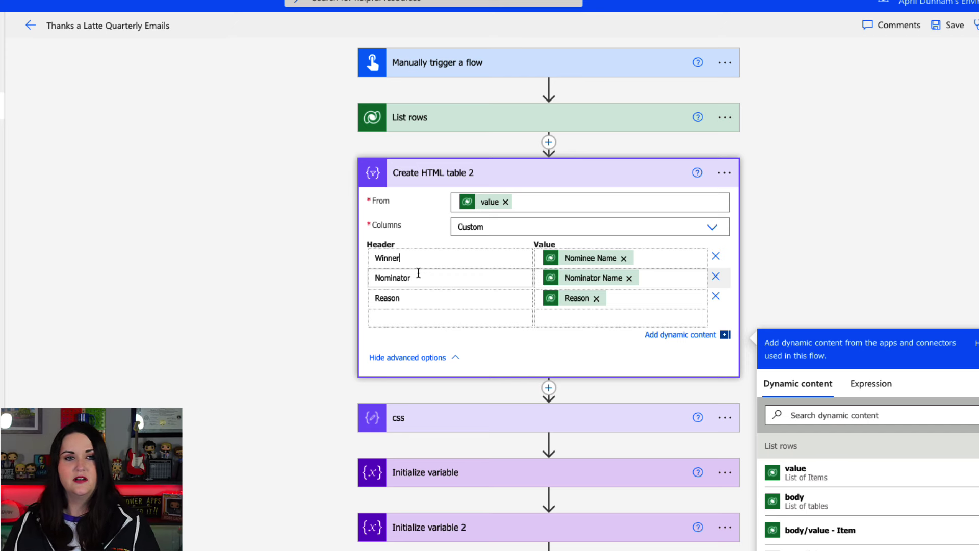
pyautogui.click(430, 302)
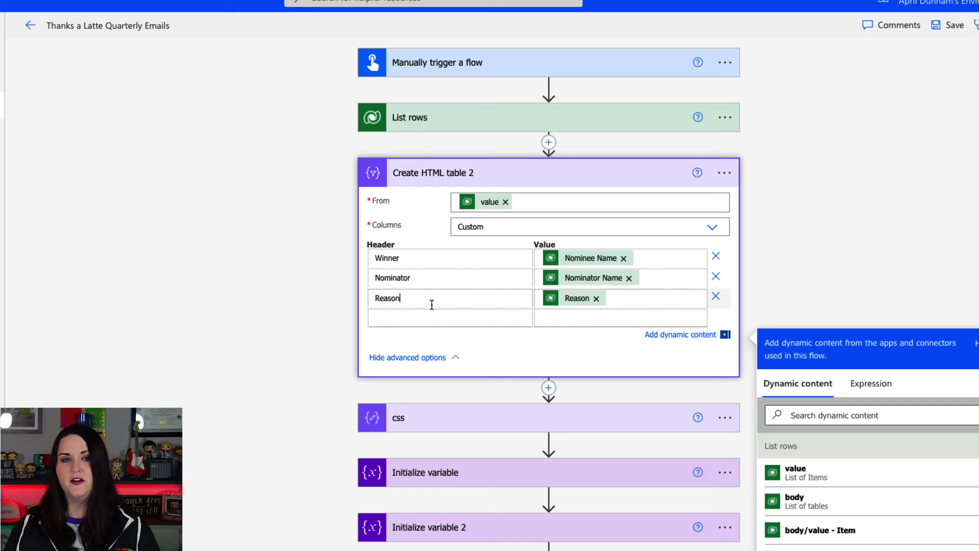
# - Review the values mapped to the Winner, Nominator and Reason headers and browse the available List rows dynamic content
pyautogui.click(656, 259)
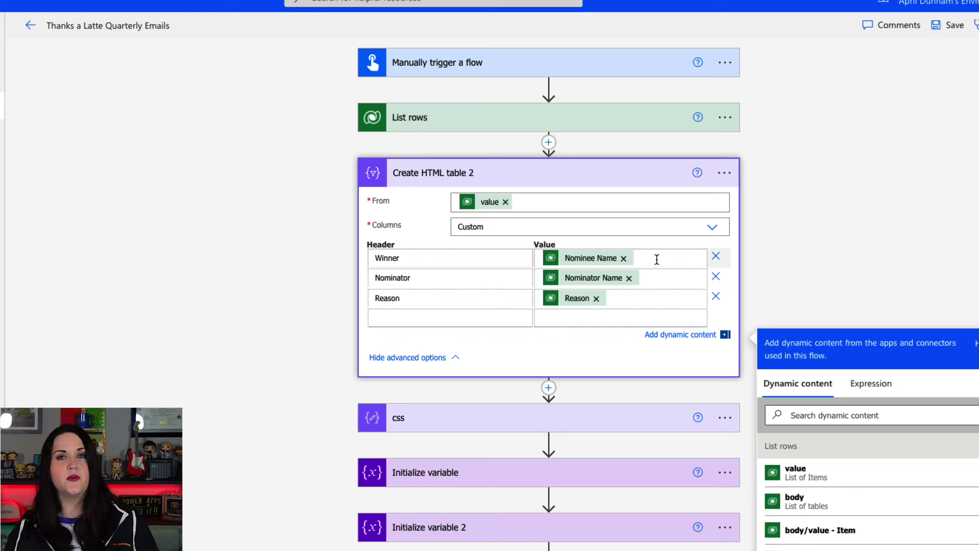
pyautogui.scroll(-5, 922, 464)
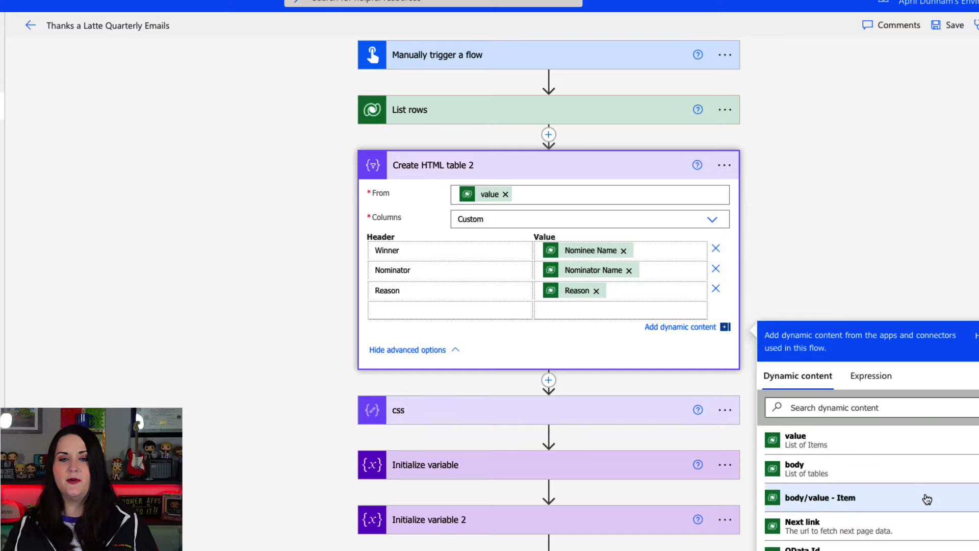
pyautogui.scroll(-15, 925, 469)
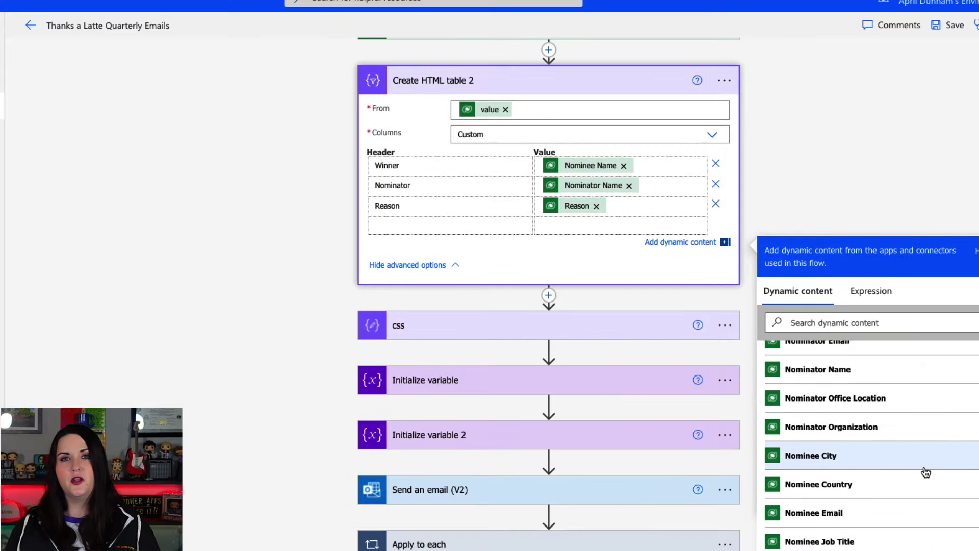
pyautogui.click(281, 235)
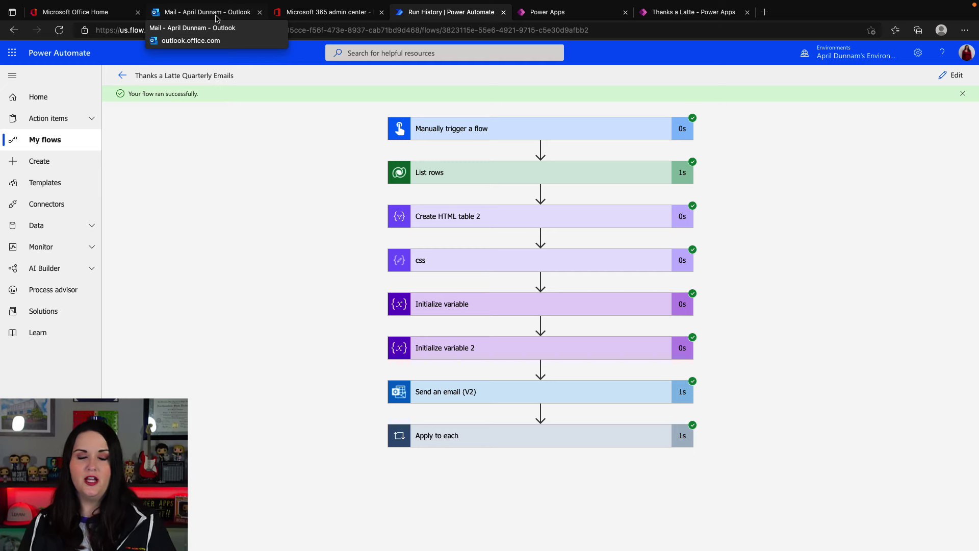
# - Switch to Outlook and read through the Thanks a Latte! email down to its nominations table
pyautogui.click(216, 13)
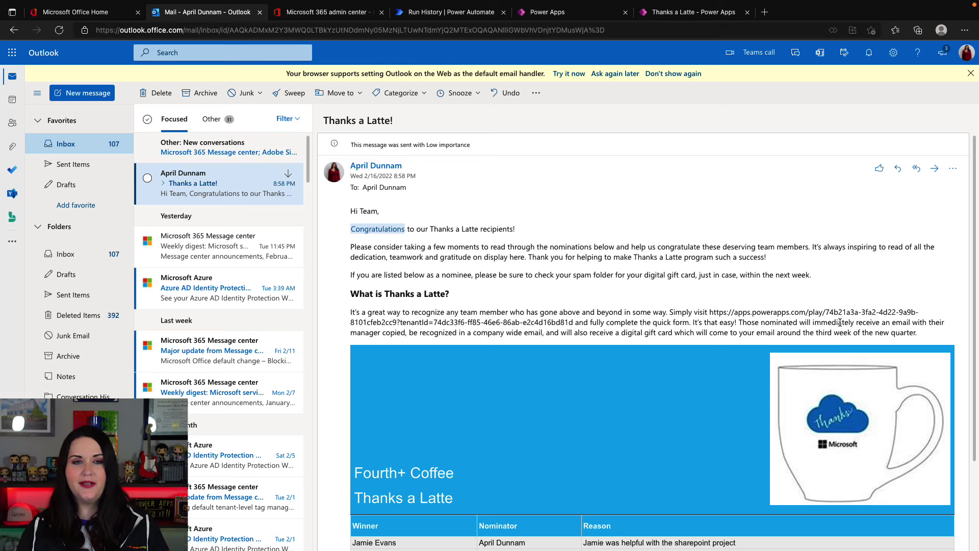
pyautogui.scroll(-3, 840, 322)
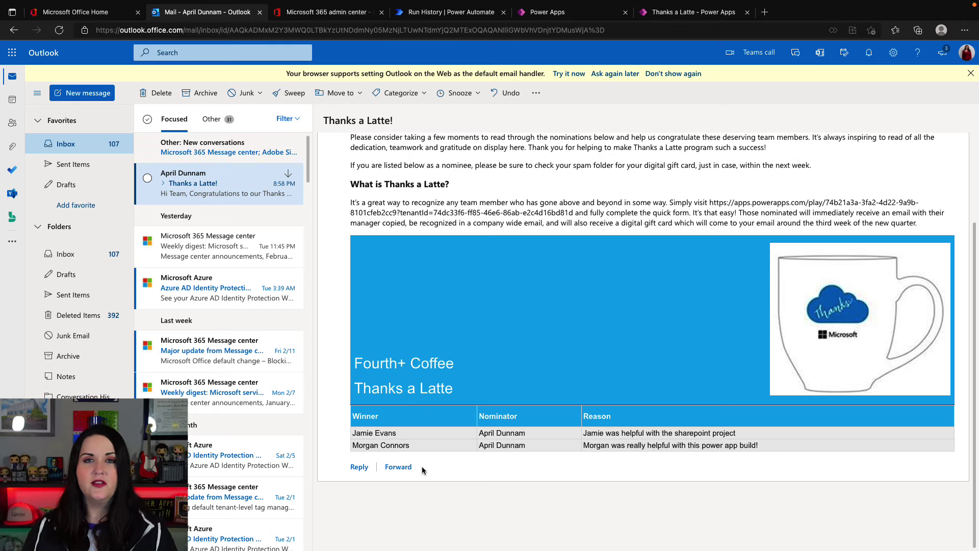
pyautogui.scroll(3, 422, 470)
pyautogui.scroll(-3, 638, 331)
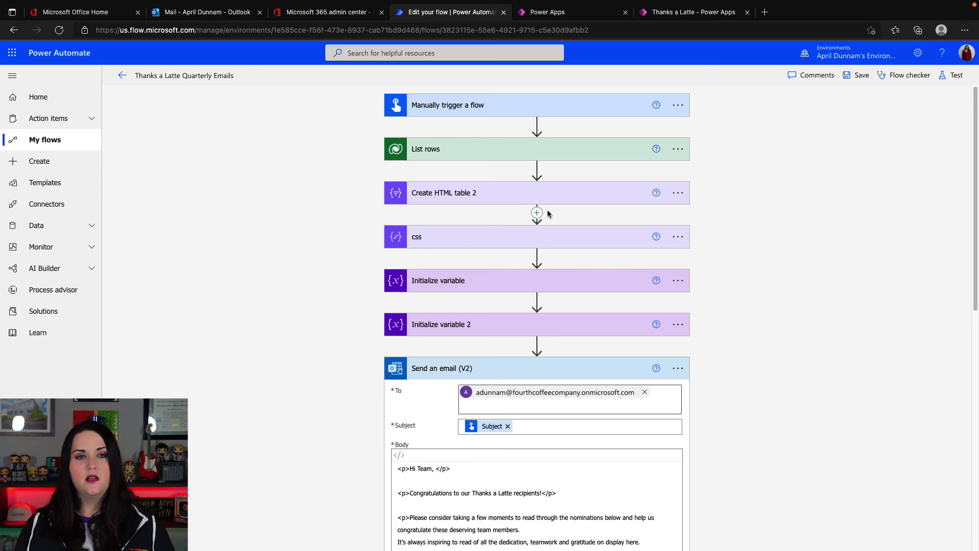
# - Start adding an action after Create HTML table 2 and search the operations for Compose
pyautogui.moveTo(537, 213)
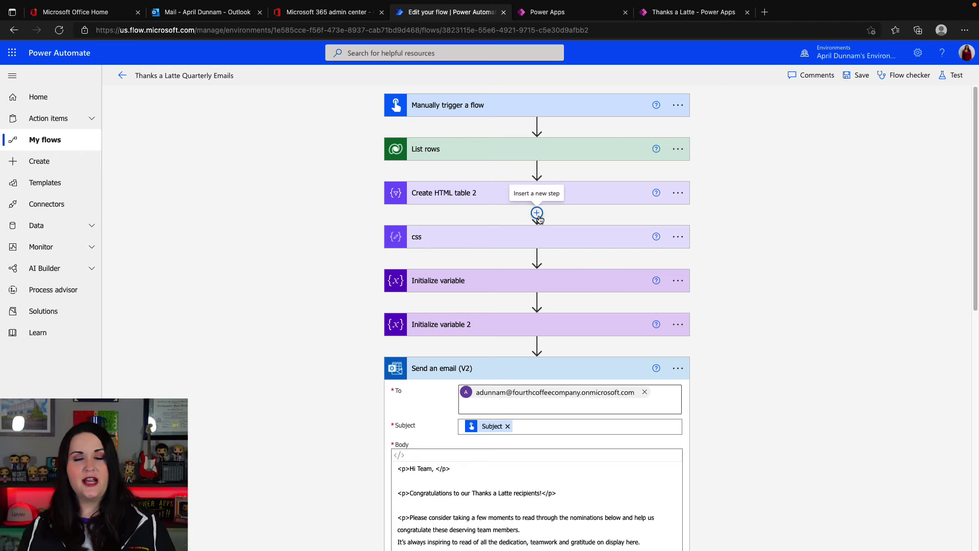
pyautogui.click(537, 213)
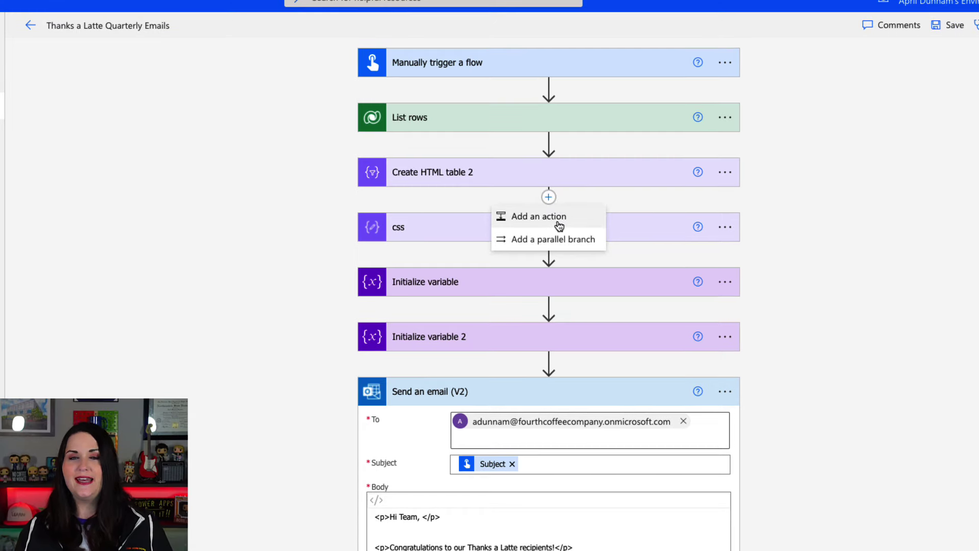
pyautogui.click(559, 219)
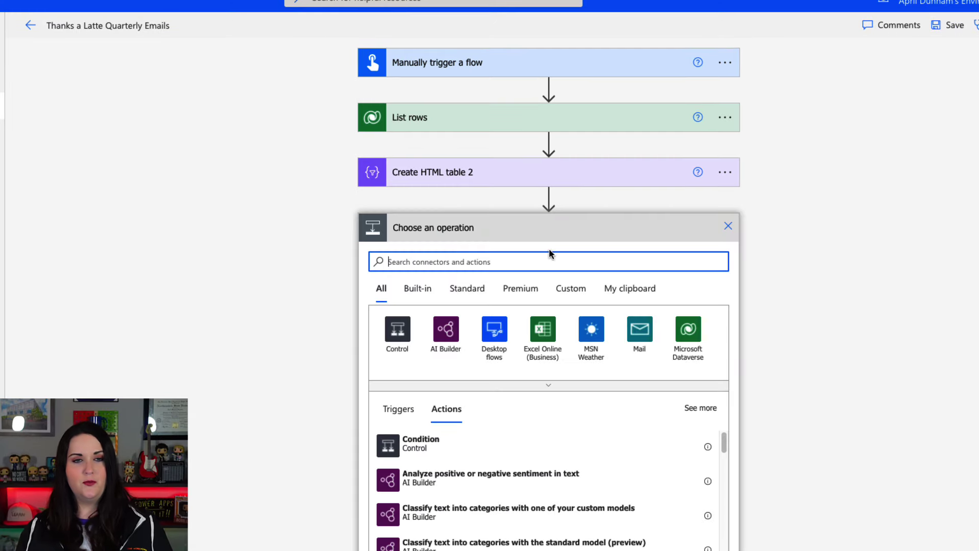
pyautogui.write('compse')
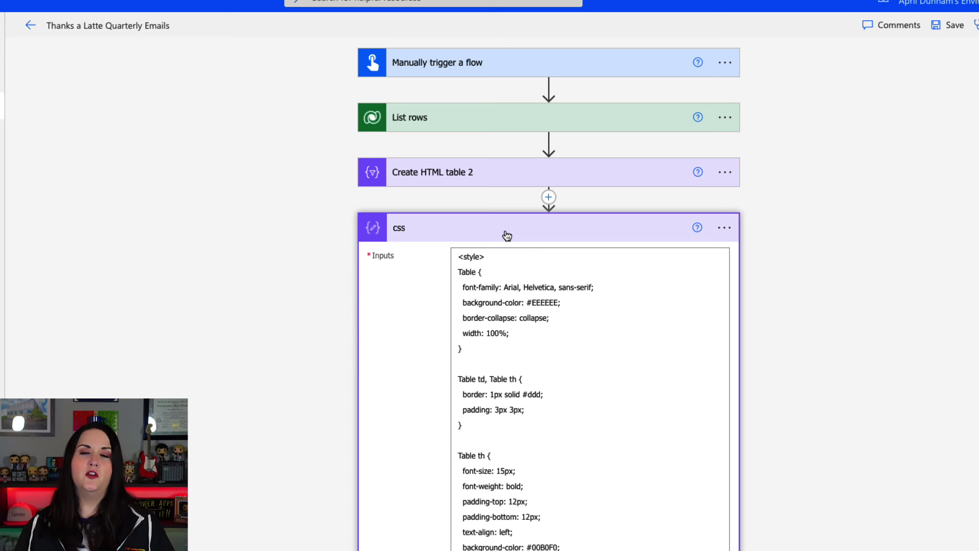
# - Examine the style rules for the table, cells and header row in the css compose action
pyautogui.scroll(-1, 561, 332)
pyautogui.click(582, 361)
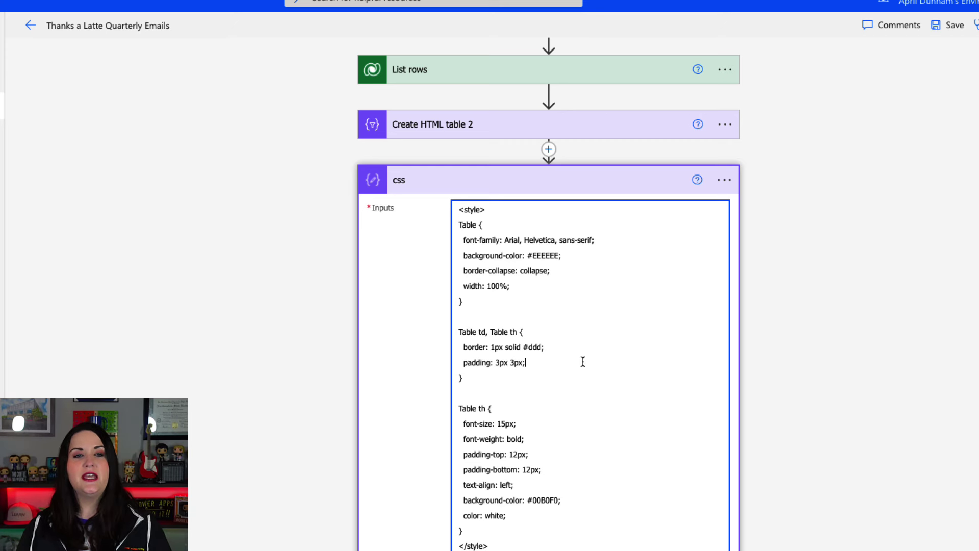
pyautogui.click(588, 226)
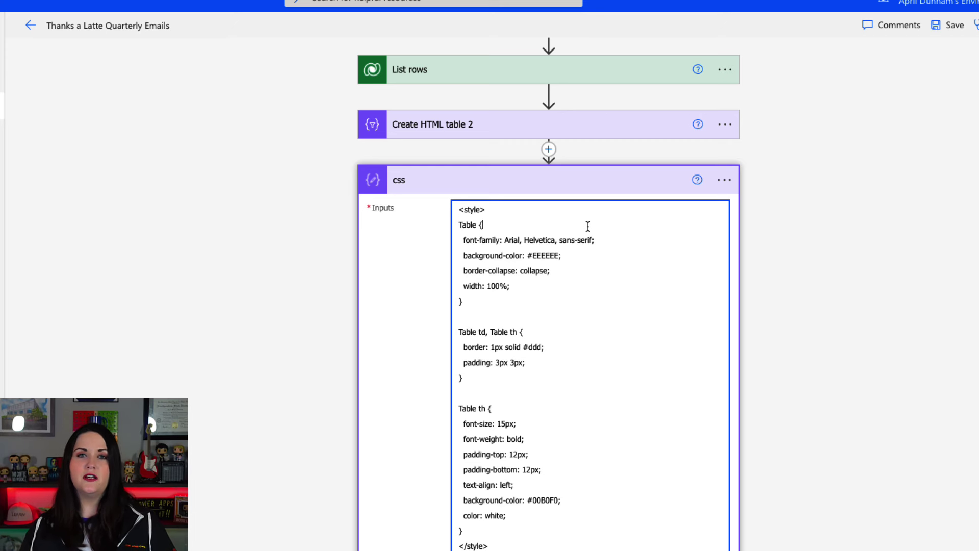
pyautogui.click(565, 272)
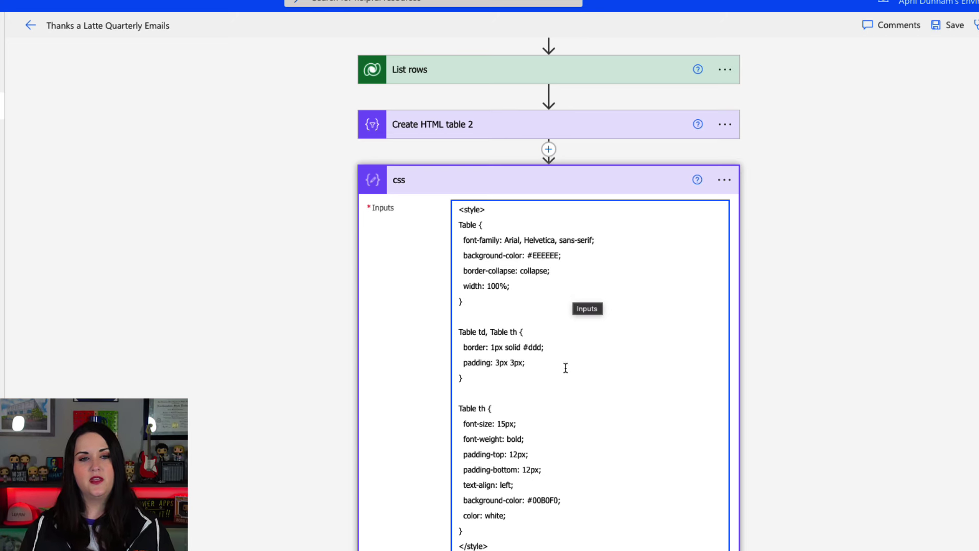
pyautogui.scroll(-1, 565, 366)
pyautogui.scroll(-1, 565, 367)
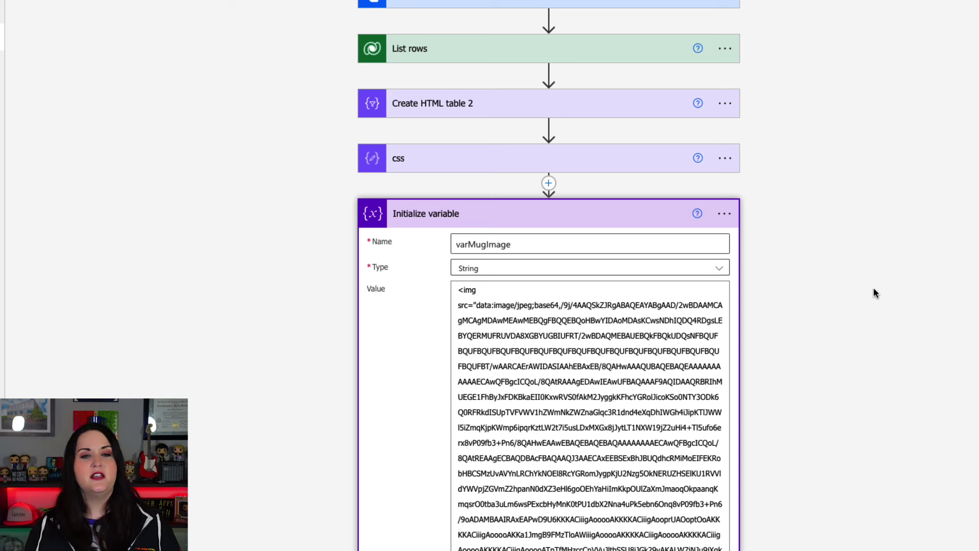
# - Look through the base64 image value of the varMugImage string variable and collapse its Initialize variable action
pyautogui.scroll(-1, 679, 338)
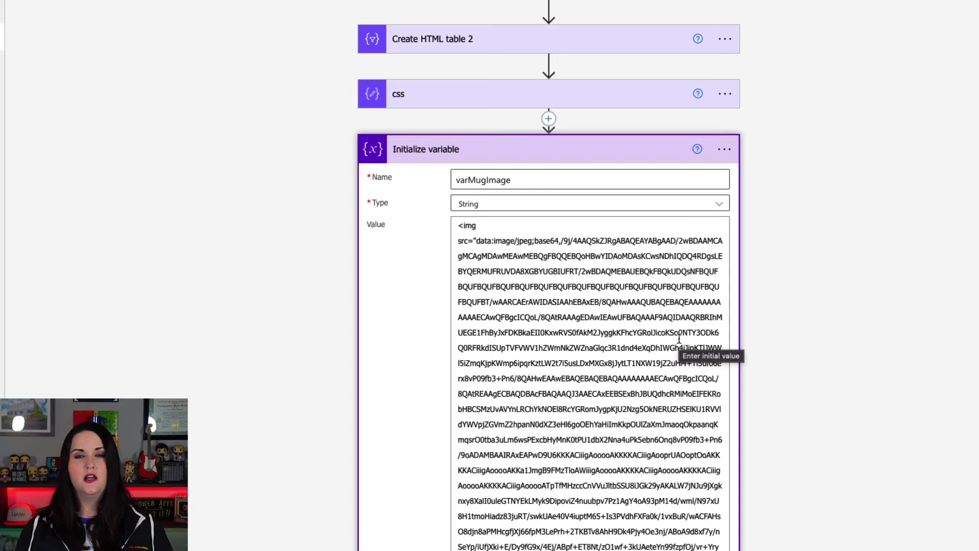
pyautogui.scroll(-8, 679, 339)
pyautogui.click(673, 336)
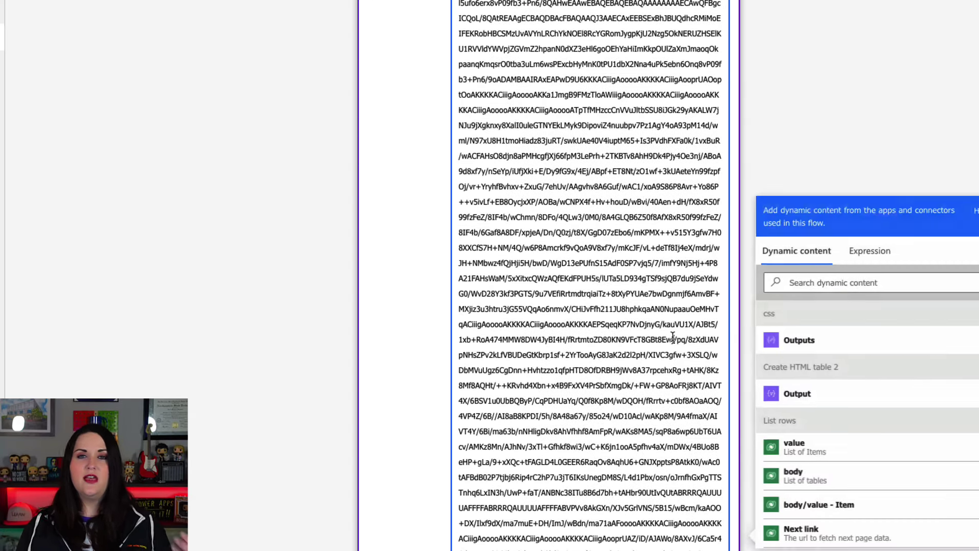
pyautogui.click(856, 147)
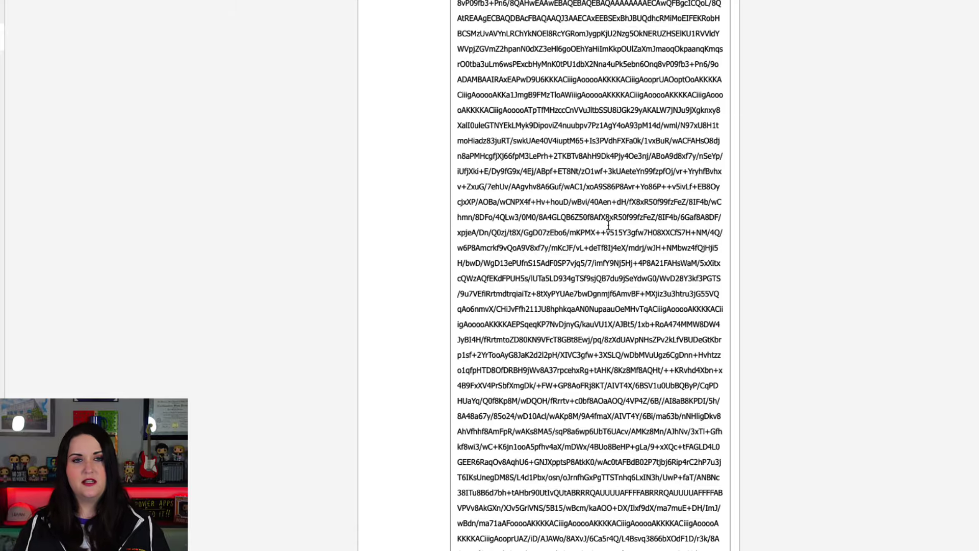
pyautogui.scroll(-5, 609, 225)
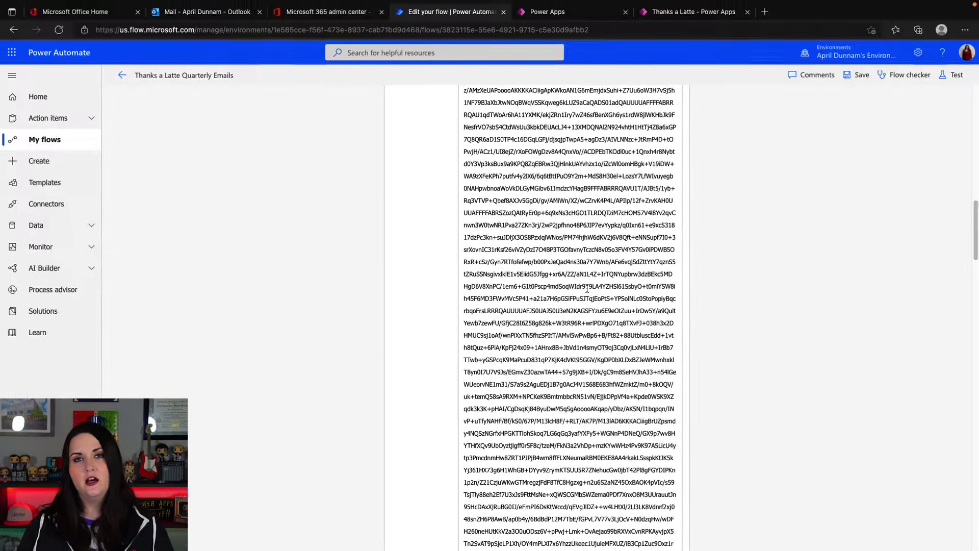
pyautogui.scroll(10, 518, 284)
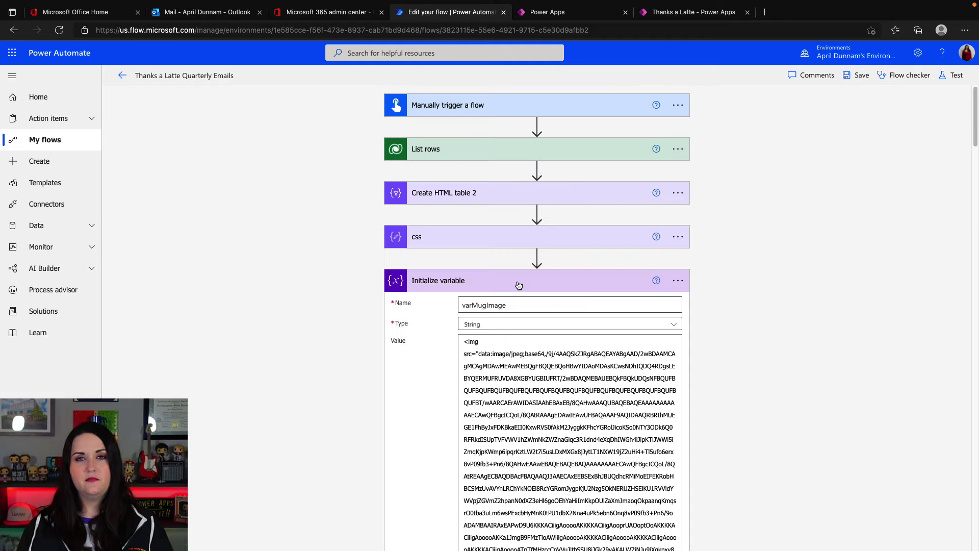
pyautogui.click(519, 283)
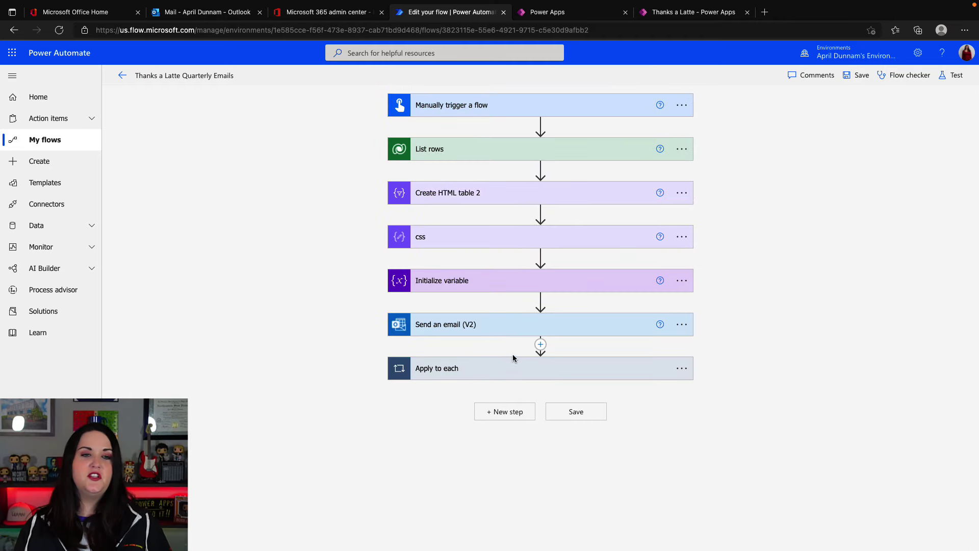
# - Expand the Send an email (V2) action and review its recipient, subject and HTML body
pyautogui.click(494, 335)
pyautogui.scroll(-3, 405, 362)
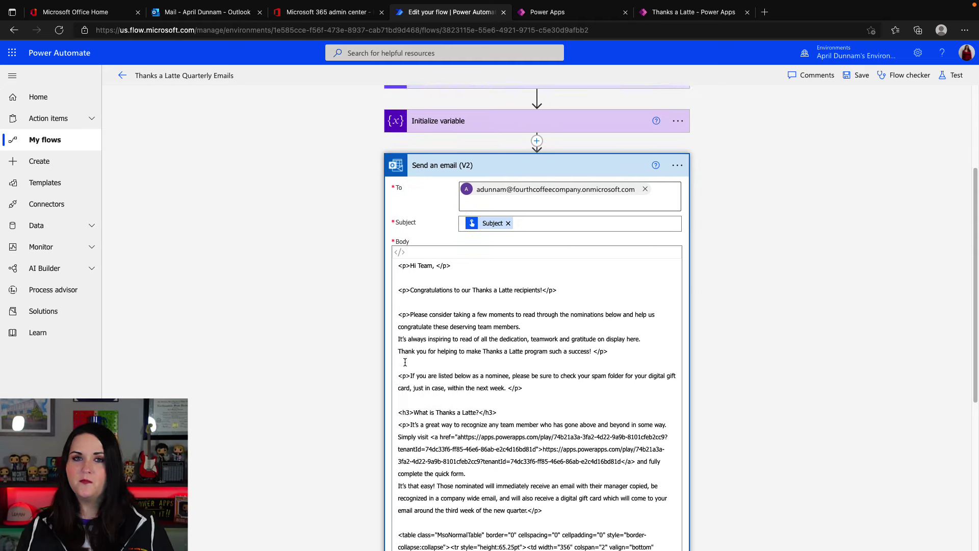
pyautogui.scroll(-1, 405, 362)
pyautogui.click(561, 299)
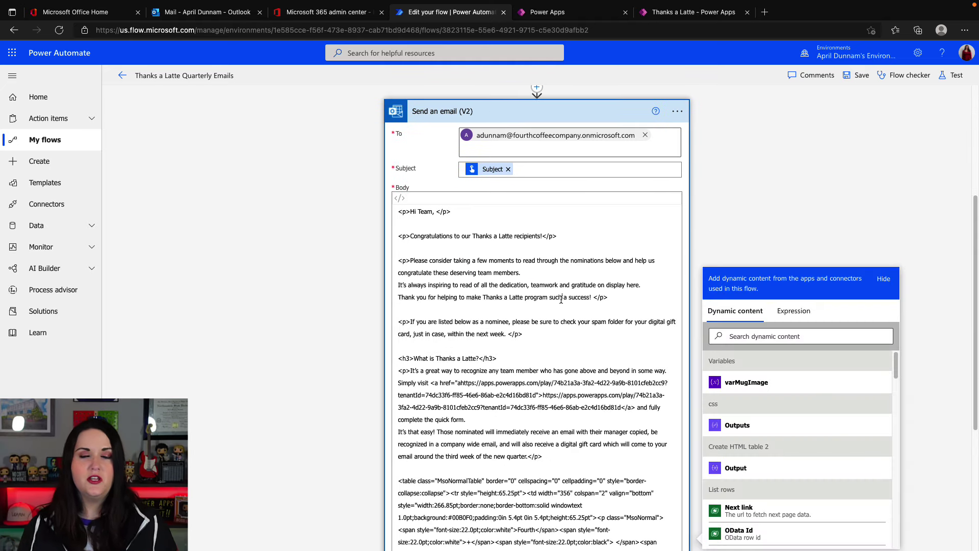
pyautogui.click(729, 215)
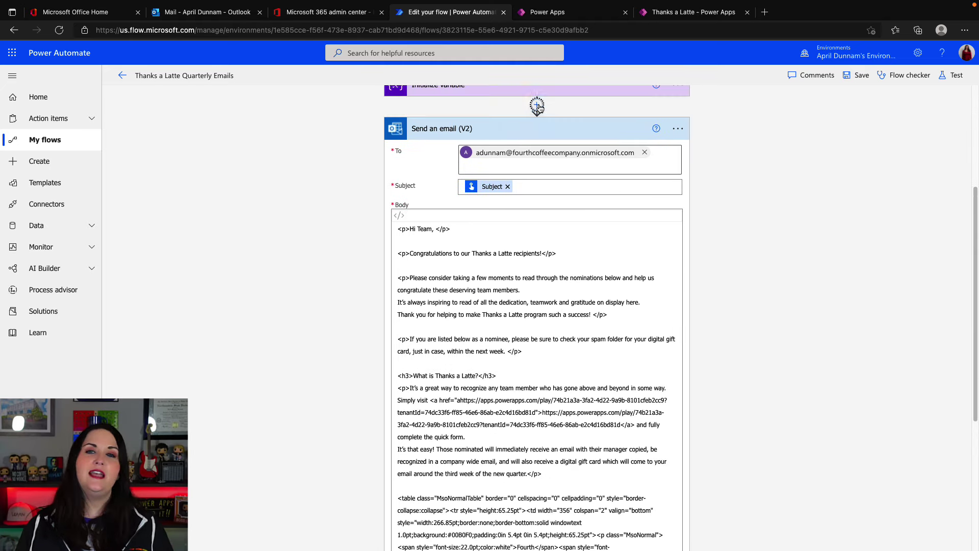
# - Insert another Send an email (V2) action after Initialize variable and enter Hello as its body
pyautogui.click(538, 107)
pyautogui.click(533, 120)
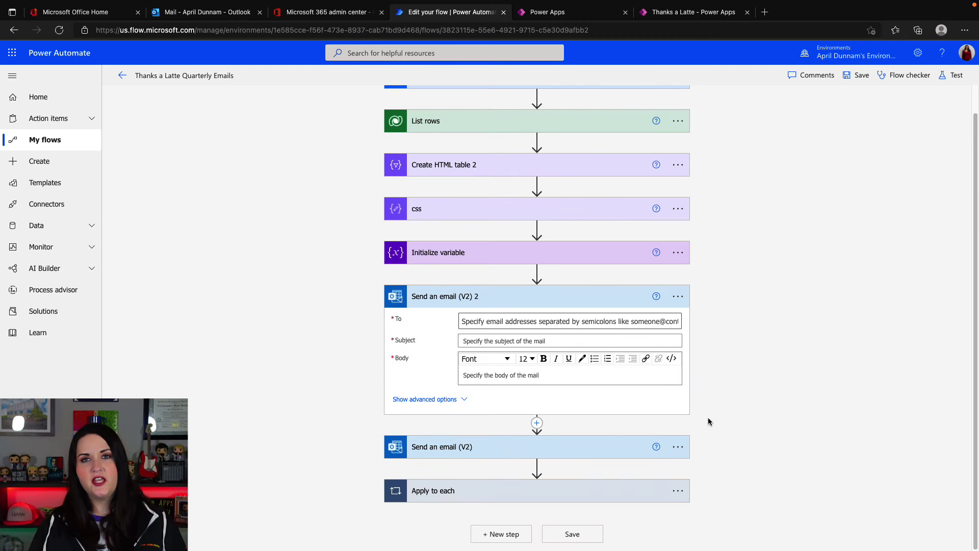
pyautogui.click(660, 380)
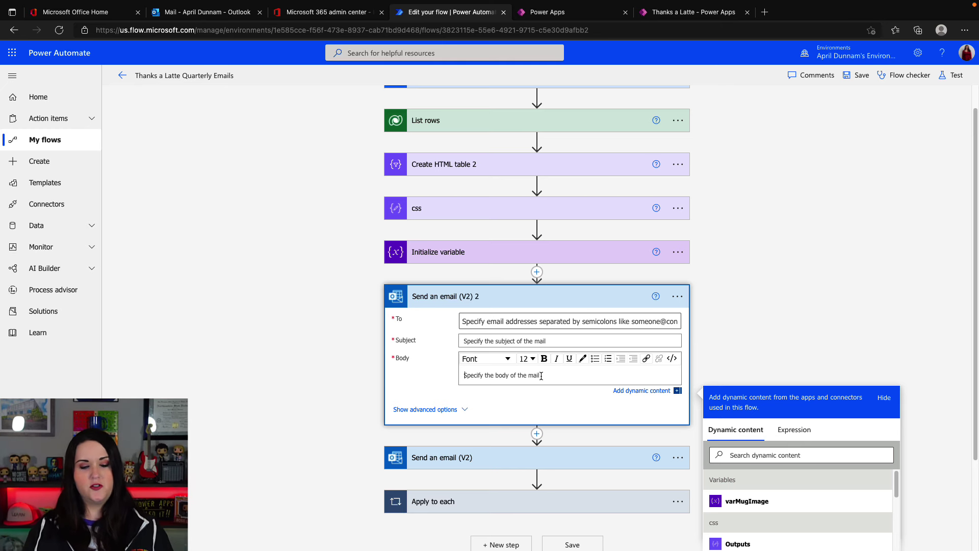
pyautogui.write('Hello')
# - Format the Hello body text as bold at size 14 and switch the body to code view
pyautogui.moveTo(542, 376); pyautogui.dragTo(449, 380)
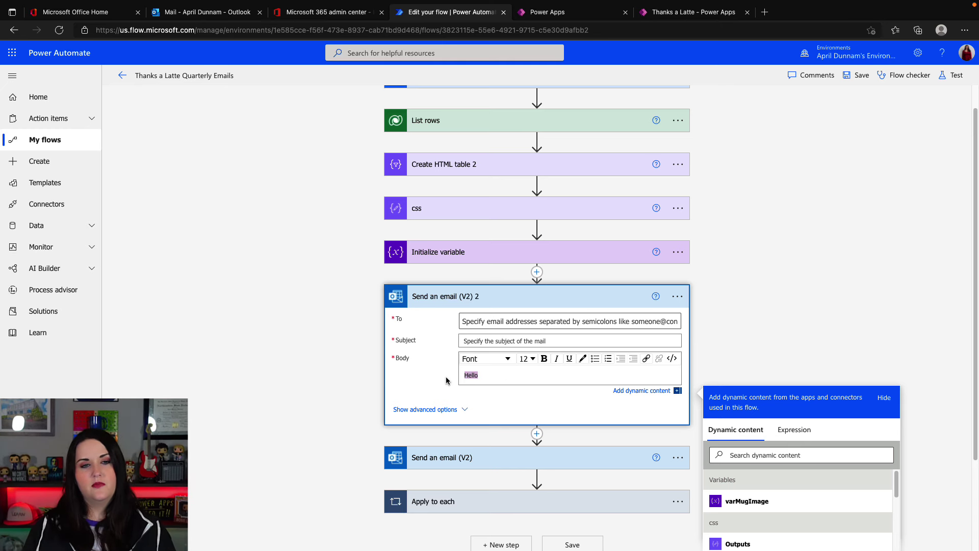
pyautogui.click(522, 364)
pyautogui.click(529, 433)
pyautogui.click(545, 360)
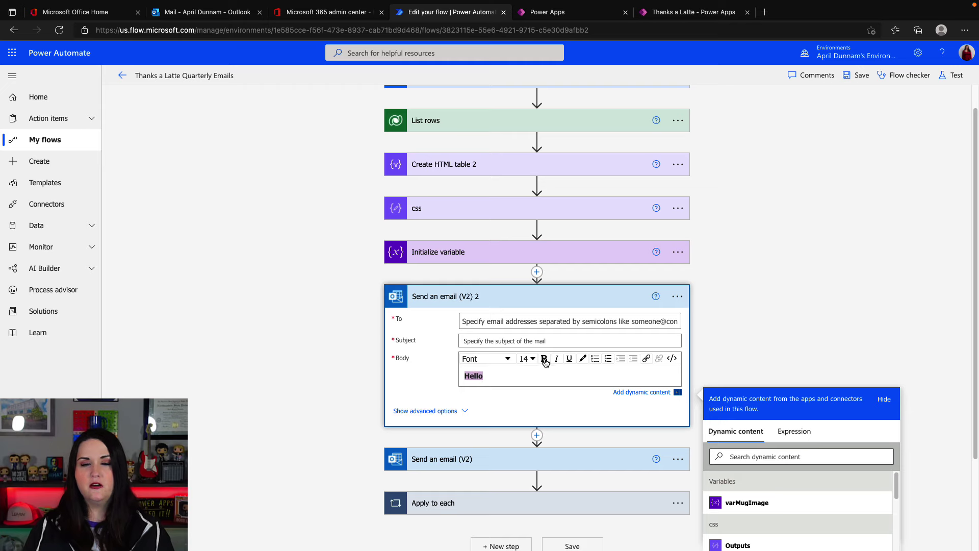
pyautogui.click(525, 385)
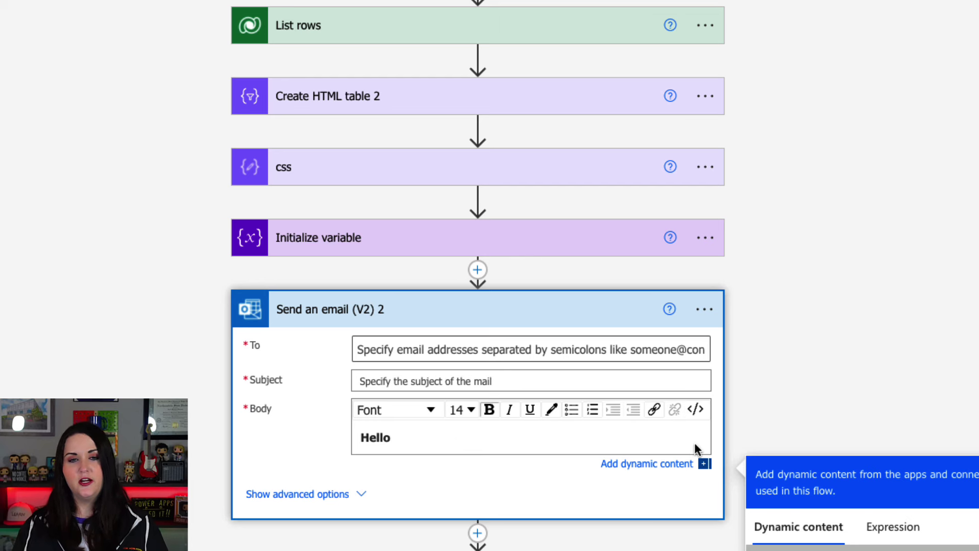
pyautogui.click(697, 409)
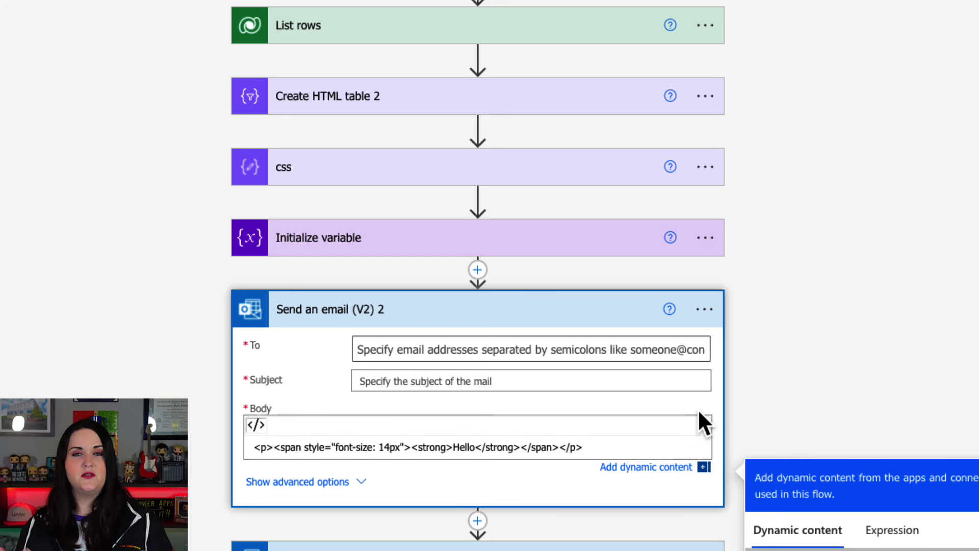
# - Expand the original Send an email (V2) action and examine its HTML body through to the varMugImage banner table
pyautogui.scroll(-4, 701, 423)
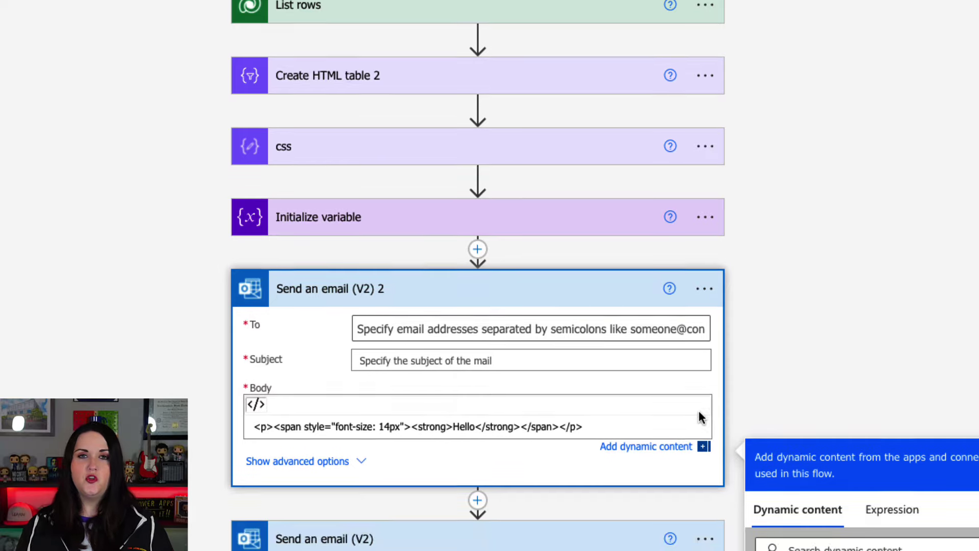
pyautogui.click(389, 376)
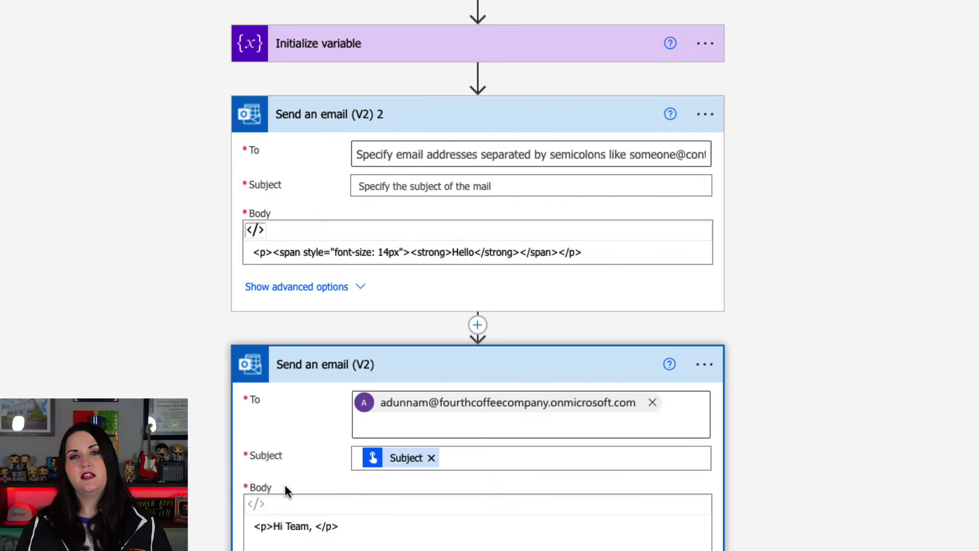
pyautogui.scroll(-2, 287, 487)
pyautogui.scroll(-2, 299, 497)
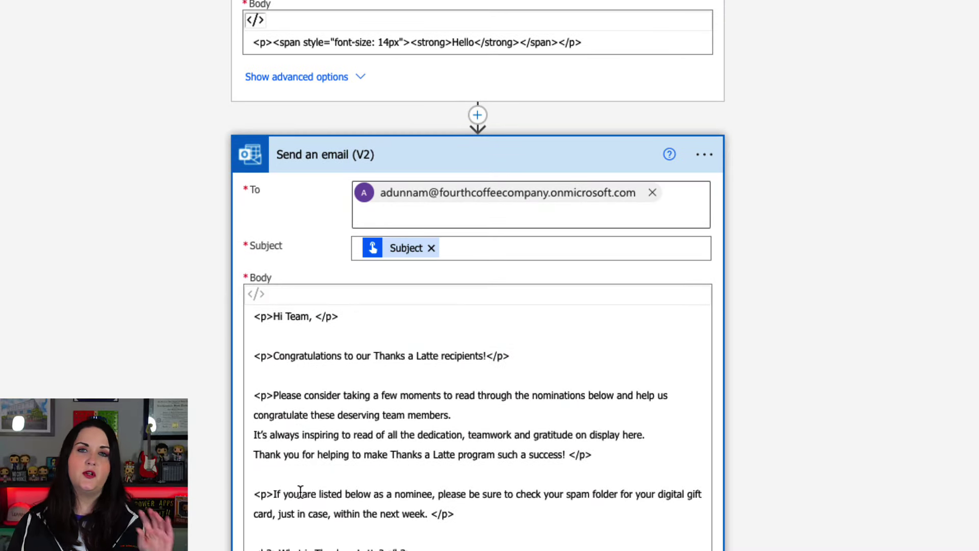
pyautogui.scroll(-1, 301, 486)
pyautogui.click(560, 323)
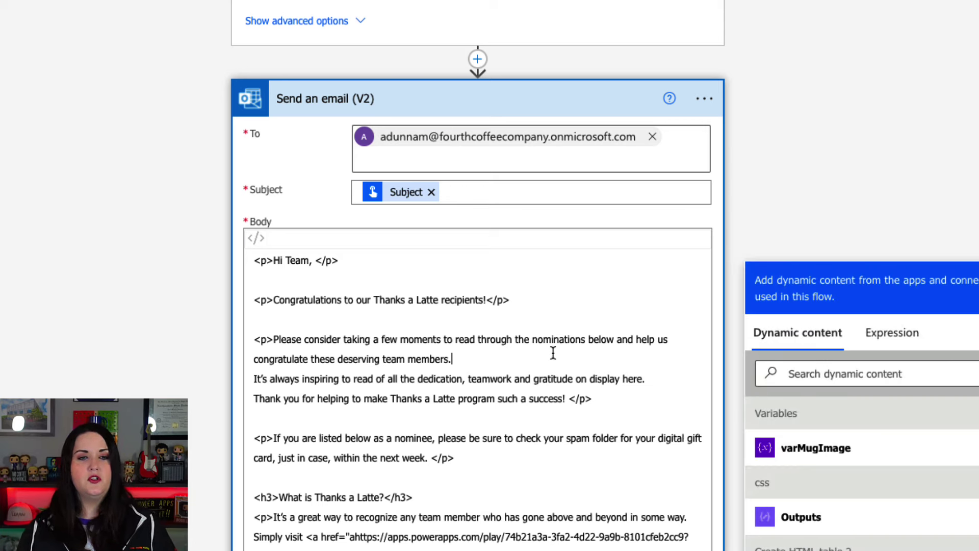
pyautogui.scroll(-8, 560, 374)
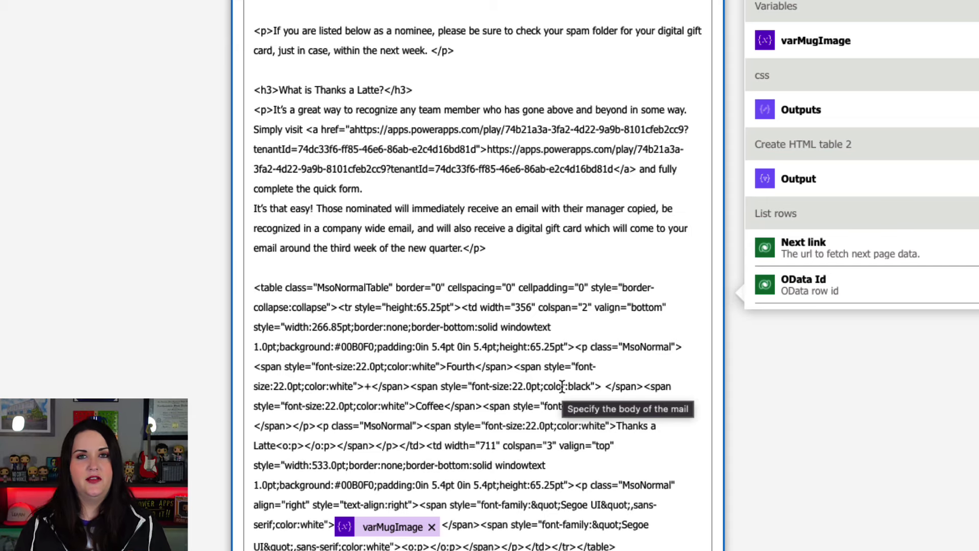
# - Examine the banner table's Fourth + Coffee text styling in the HTML body and compare it with the received Thanks a Latte! email in Outlook
pyautogui.scroll(-1, 604, 267)
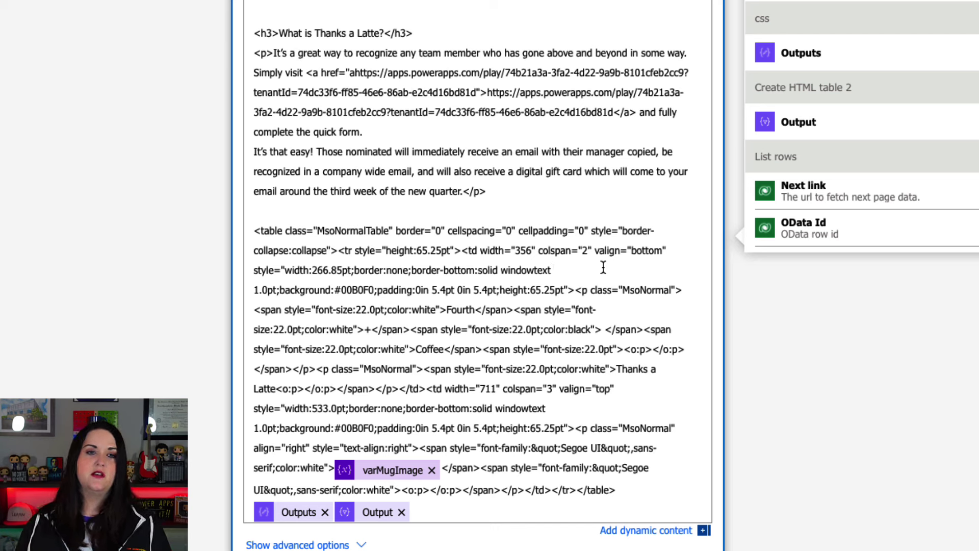
pyautogui.moveTo(347, 310); pyautogui.dragTo(438, 330)
pyautogui.click(637, 397)
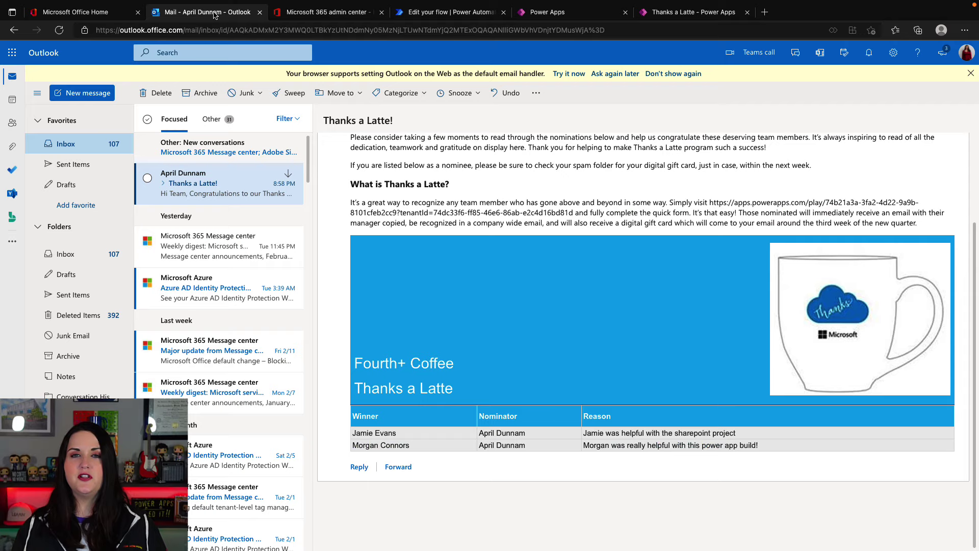
pyautogui.click(214, 12)
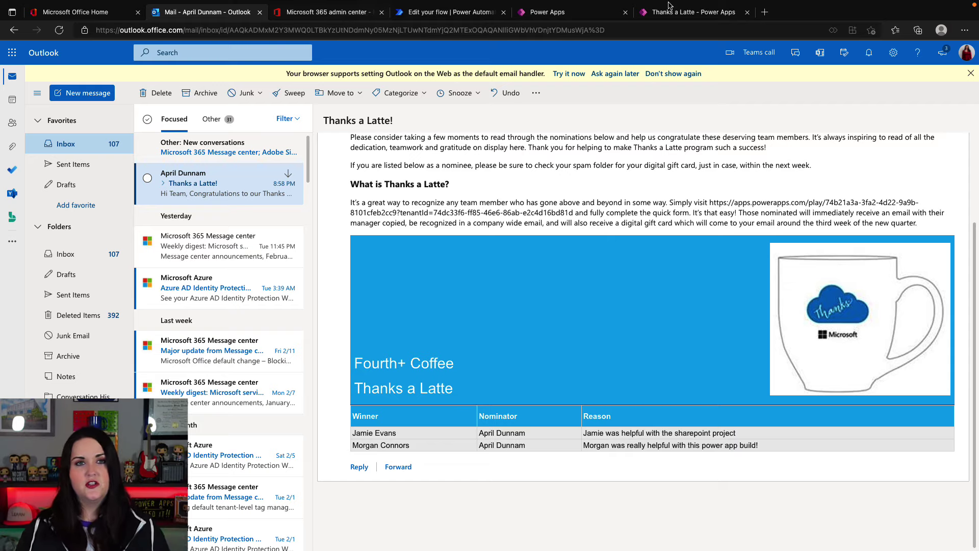
# - Switch back to Power Automate and examine the css Outputs and HTML table Output tokens placed after the banner table in the email body
pyautogui.click(488, 11)
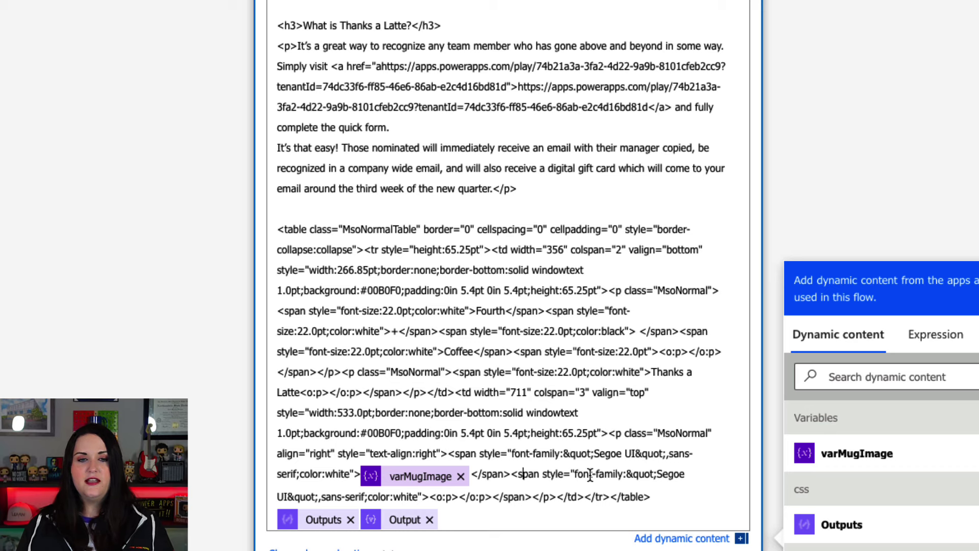
pyautogui.click(659, 496)
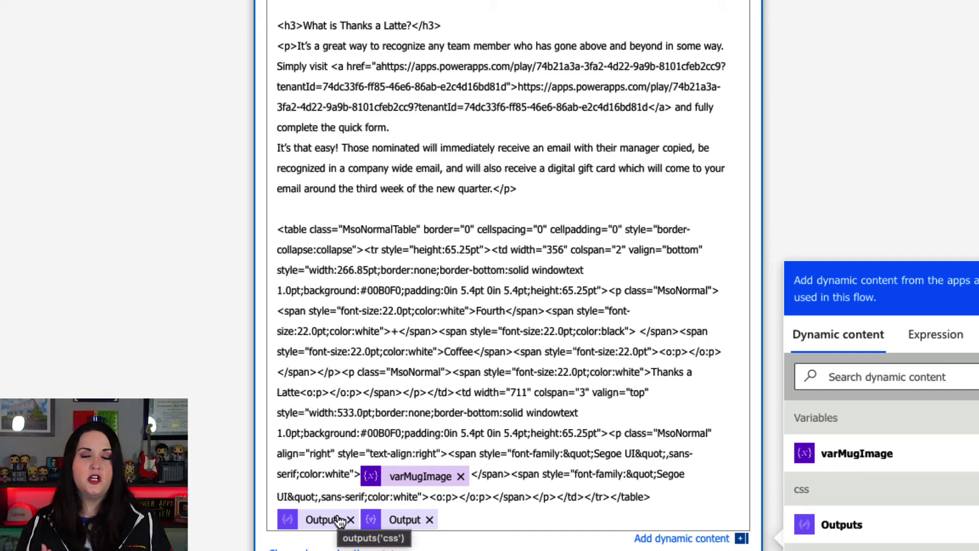
pyautogui.scroll(15, 339, 520)
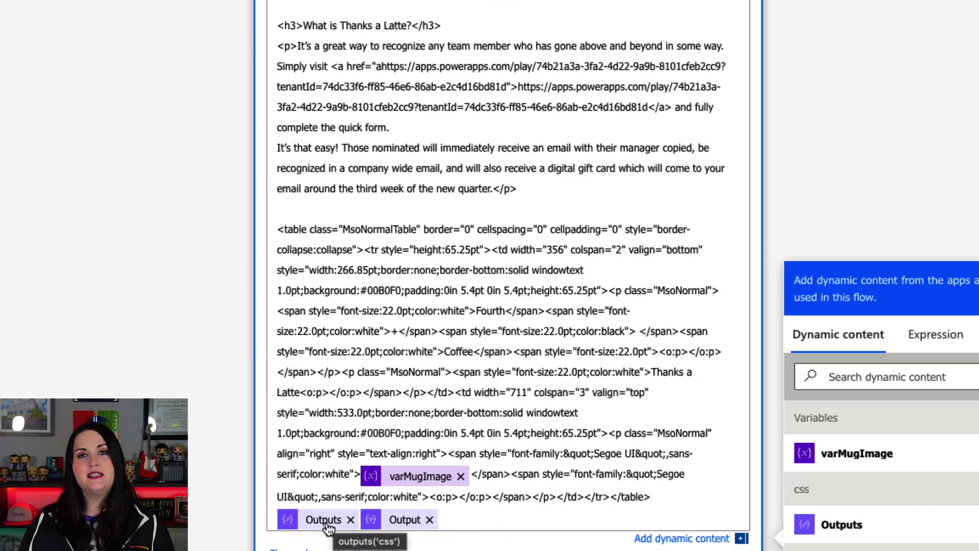
pyautogui.scroll(-3, 851, 533)
pyautogui.scroll(3, 872, 531)
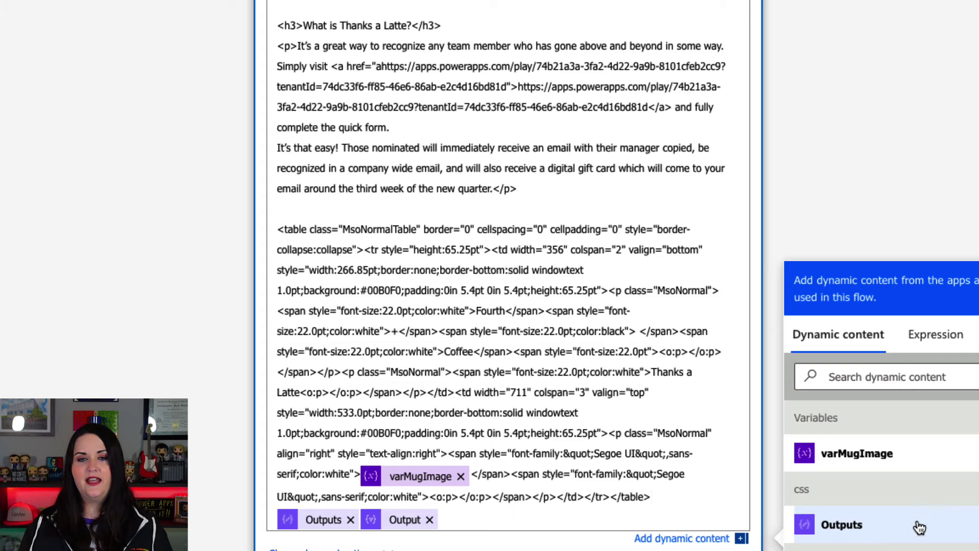
pyautogui.scroll(3, 875, 532)
pyautogui.scroll(-3, 887, 520)
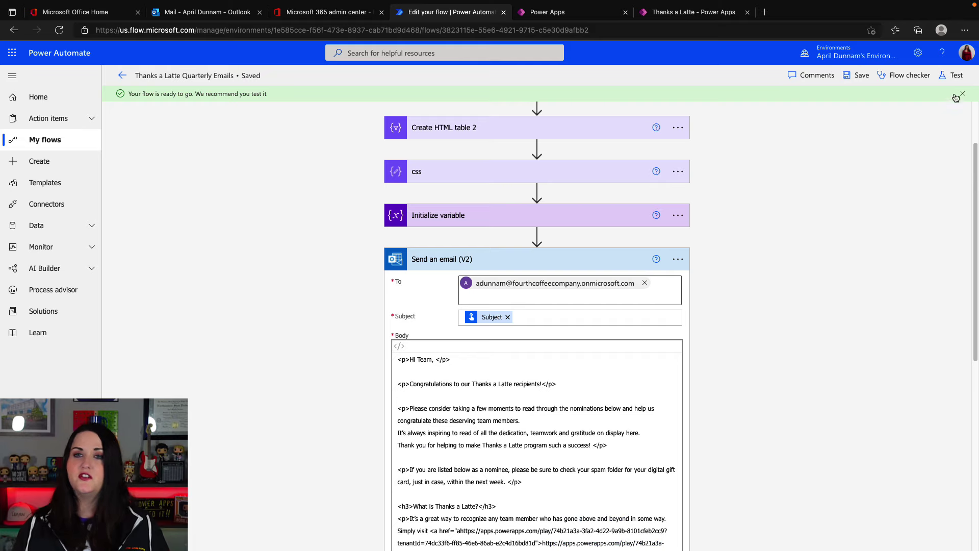
# - Test the flow by running it with quarter Q3FY22 and subject "Congrats Thanks a Latte Winners!"
pyautogui.click(955, 77)
pyautogui.click(830, 531)
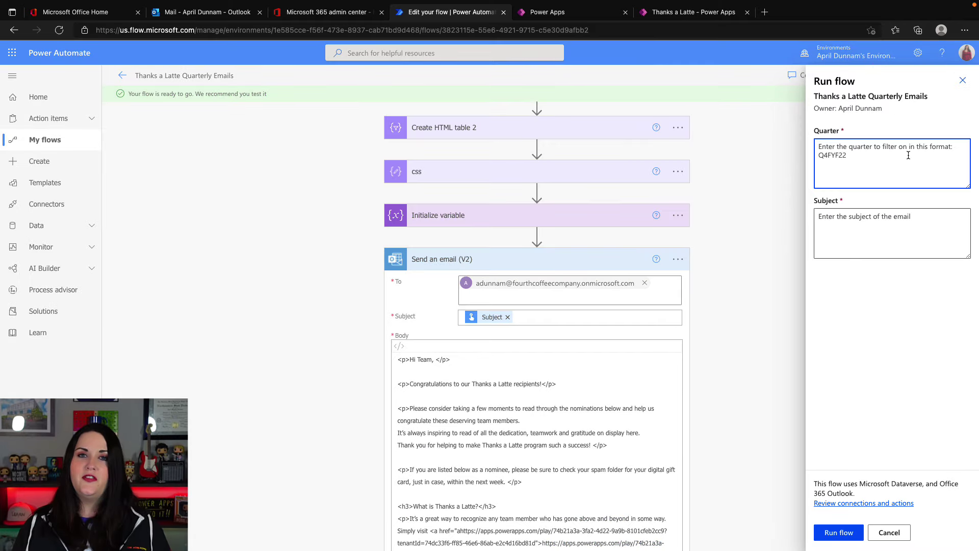
pyautogui.write('Q3FY22v')
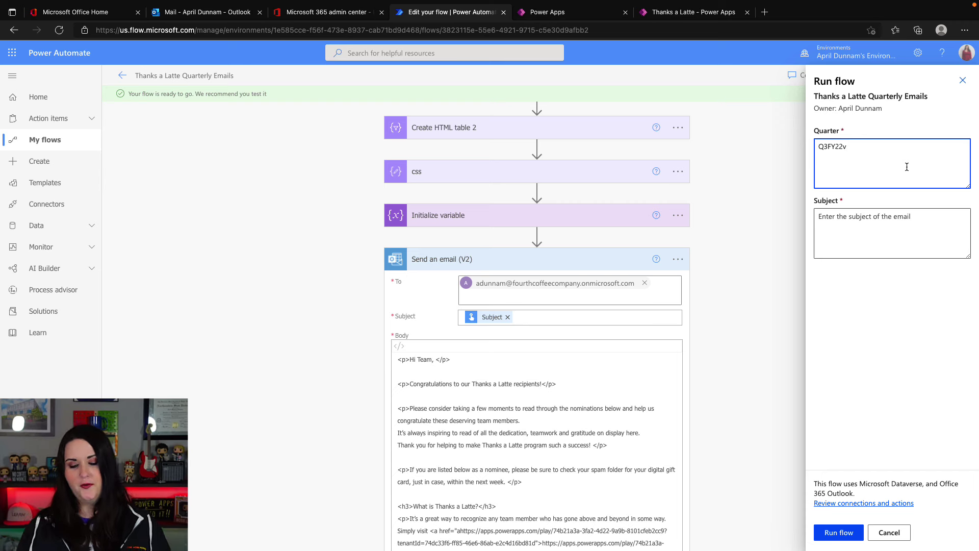
pyautogui.press('BackSpace')
pyautogui.click(889, 240)
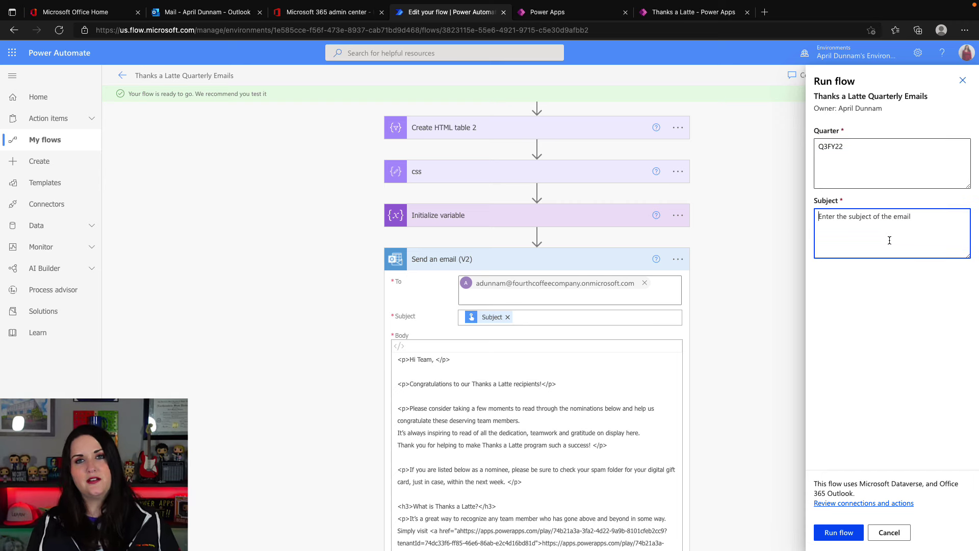
pyautogui.write('Congrats Thanks a Latte Winners!')
pyautogui.click(839, 532)
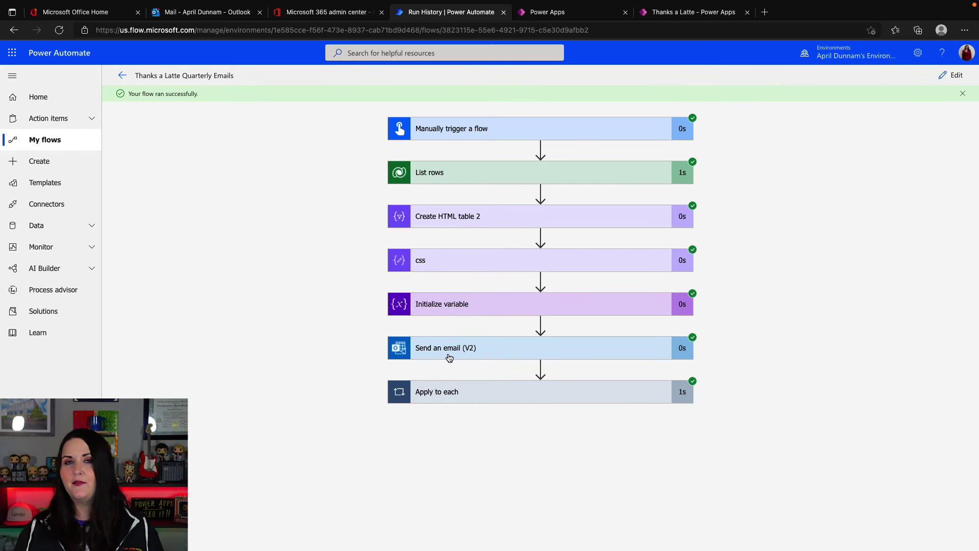
# - Switch to Outlook and open the "Congrats Thanks a Latte Winners!" email to check its banner and nominations table
pyautogui.click(212, 11)
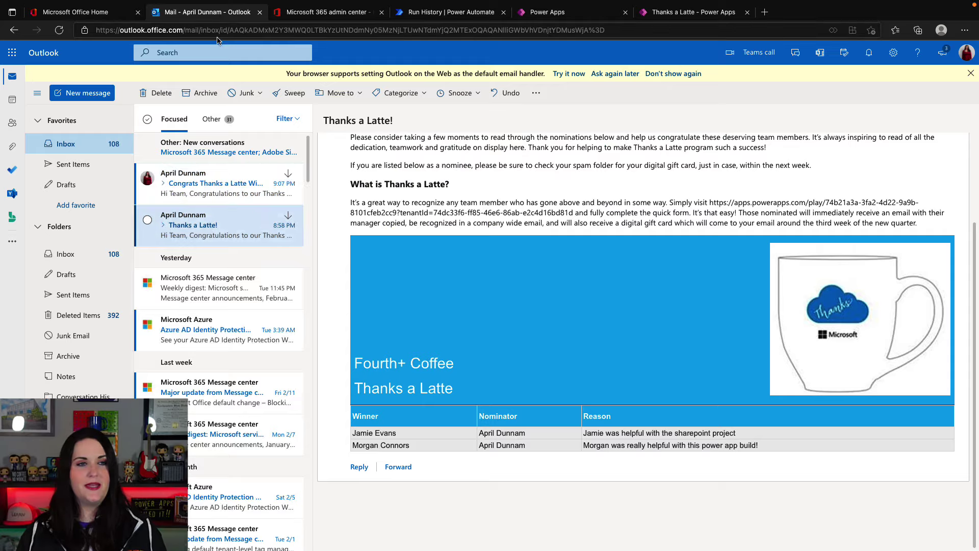
pyautogui.click(225, 184)
pyautogui.scroll(-2, 872, 351)
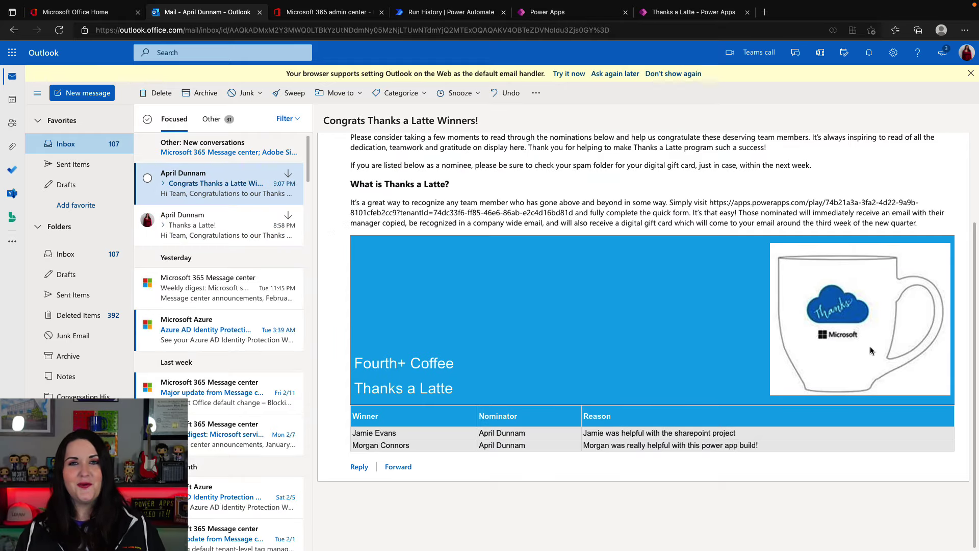